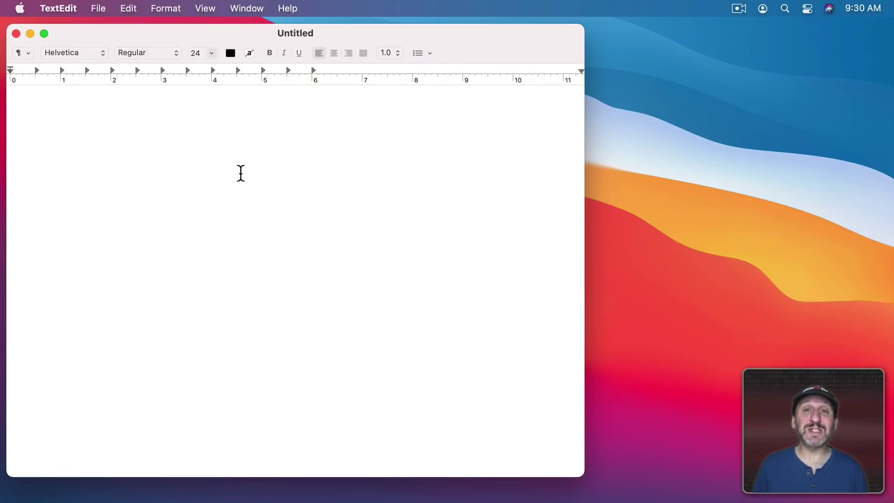
# - Confirm Smart Quotes is on under Edit > Substitutions, then type “This is a test” with curly quotes
pyautogui.click(128, 13)
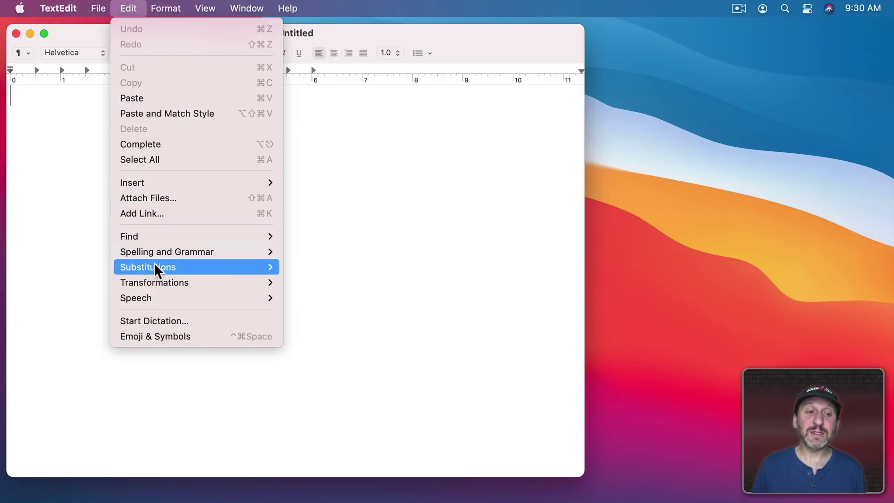
pyautogui.moveTo(157, 268)
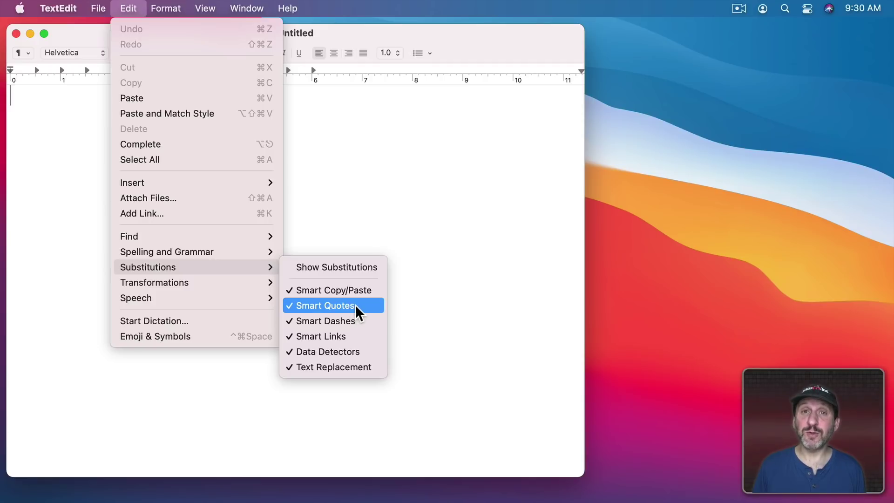
pyautogui.click(366, 209)
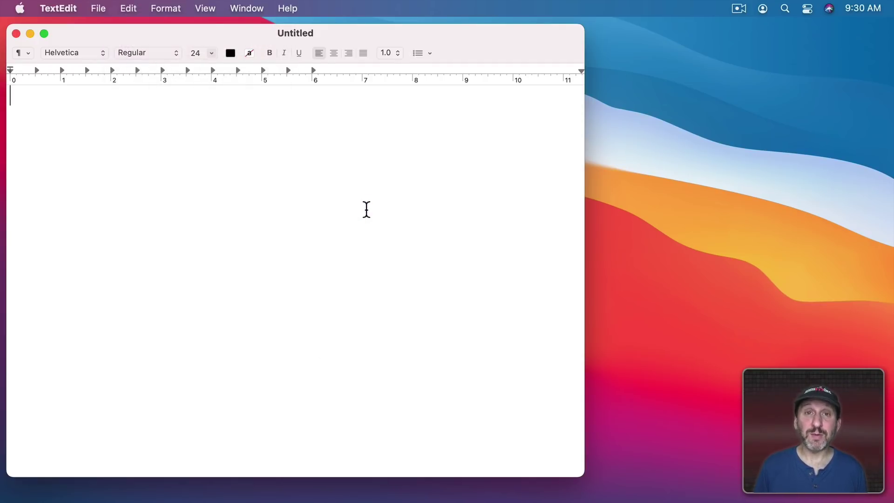
pyautogui.write('"This is ')
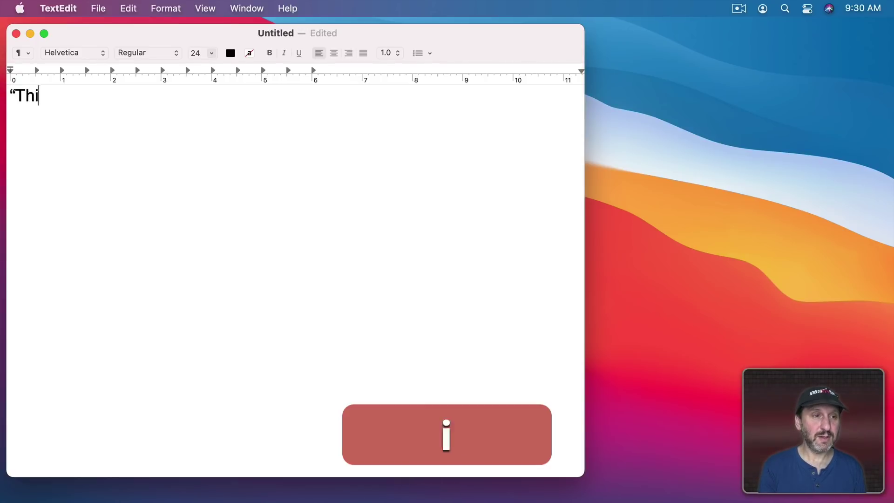
pyautogui.write('a test"')
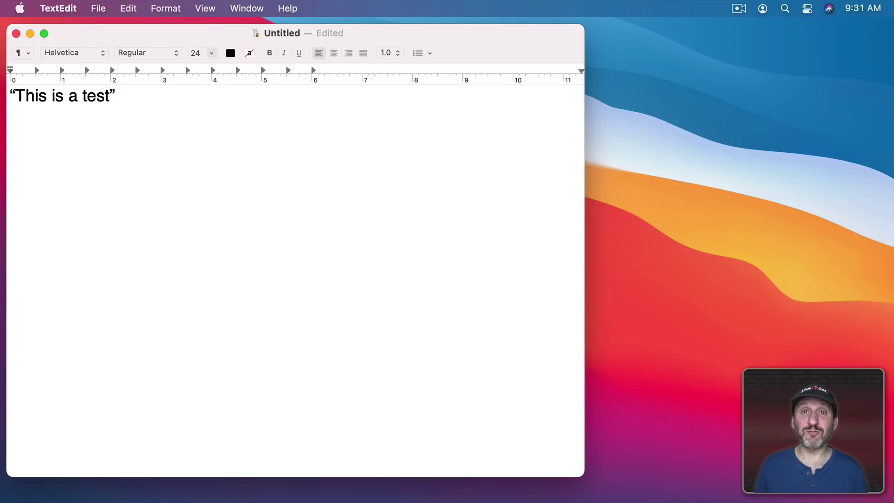
# - Turn off Smart Quotes and type "This is a test" with straight quotes on line two
pyautogui.click(126, 9)
pyautogui.moveTo(168, 267)
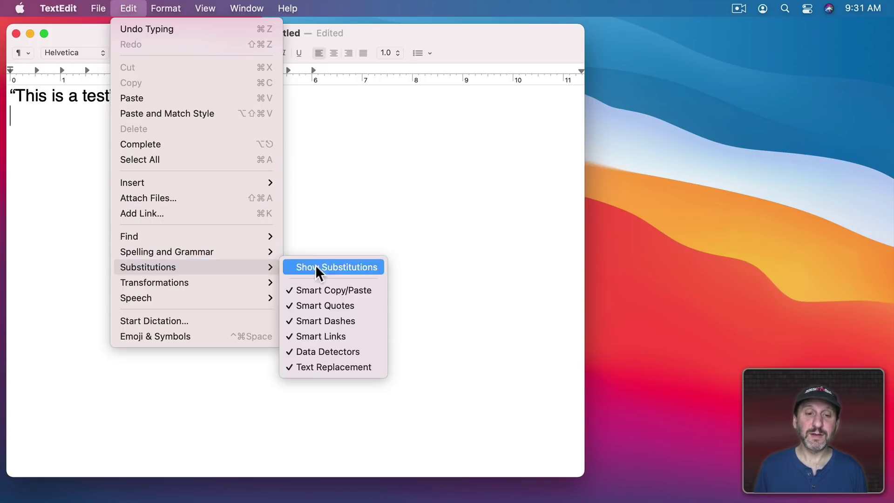
pyautogui.click(346, 305)
pyautogui.write('"')
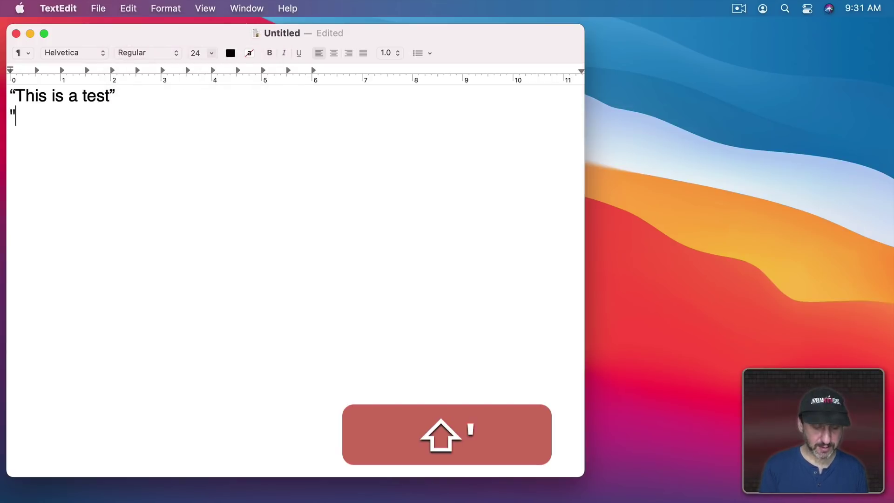
pyautogui.write('This is a test"')
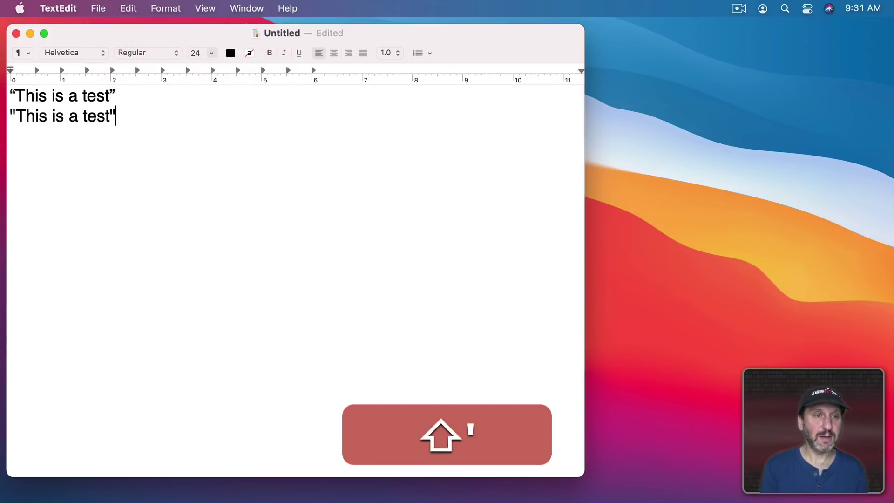
# - Compare the curly and straight quote marks, then start a third line with a typed curly quote
pyautogui.doubleClick(12, 96)
pyautogui.doubleClick(113, 95)
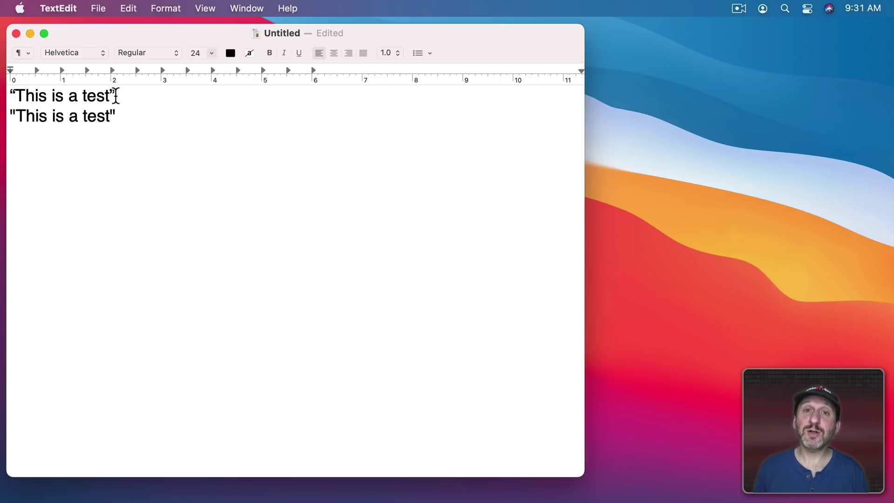
pyautogui.doubleClick(112, 116)
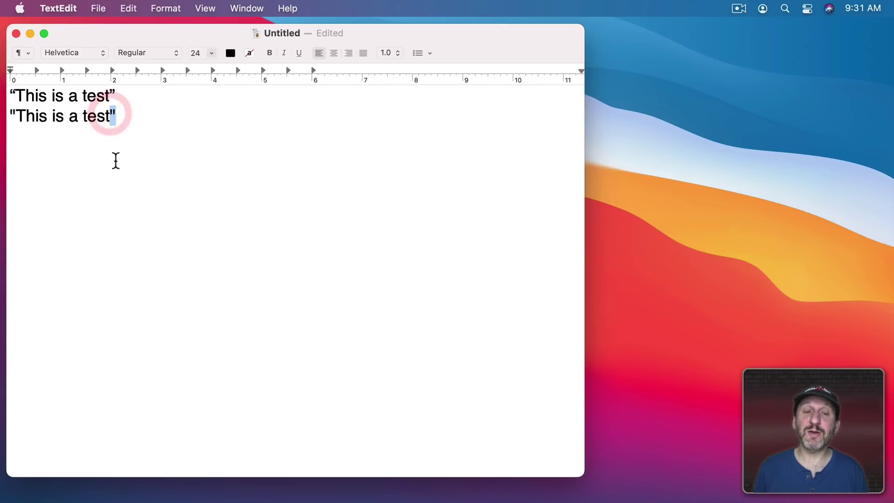
pyautogui.click(116, 153)
pyautogui.press('Return')
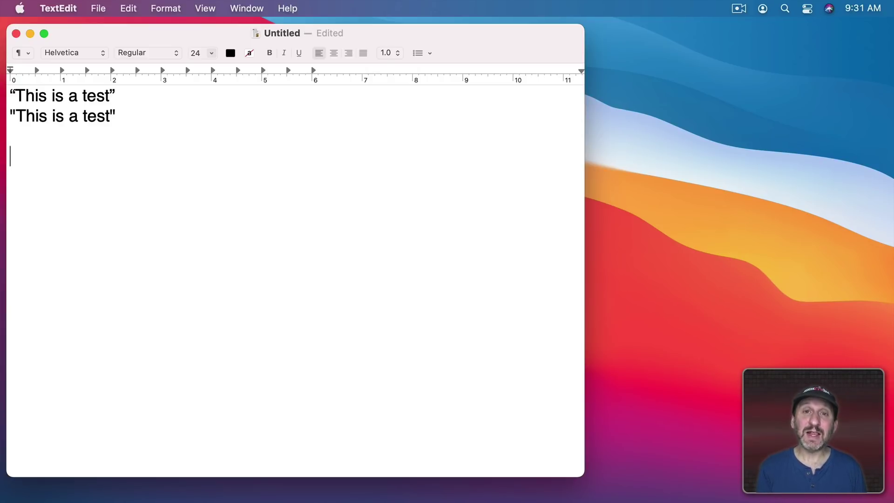
pyautogui.write('“')
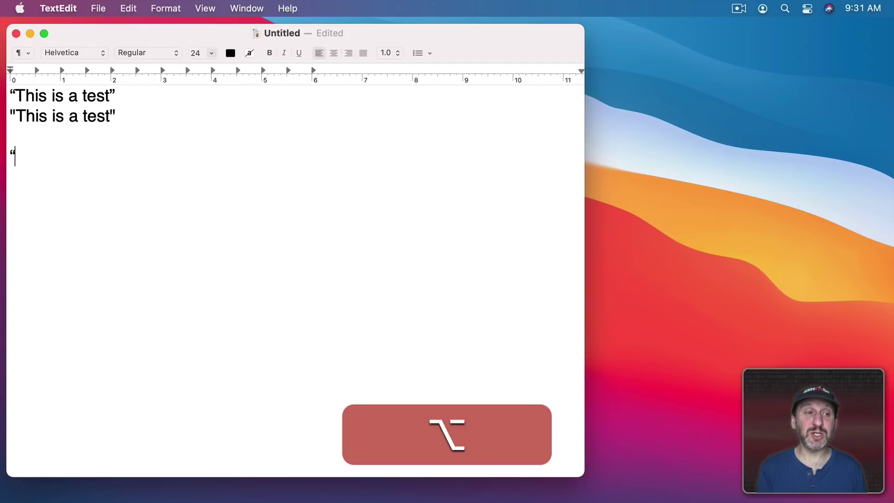
pyautogui.write('”')
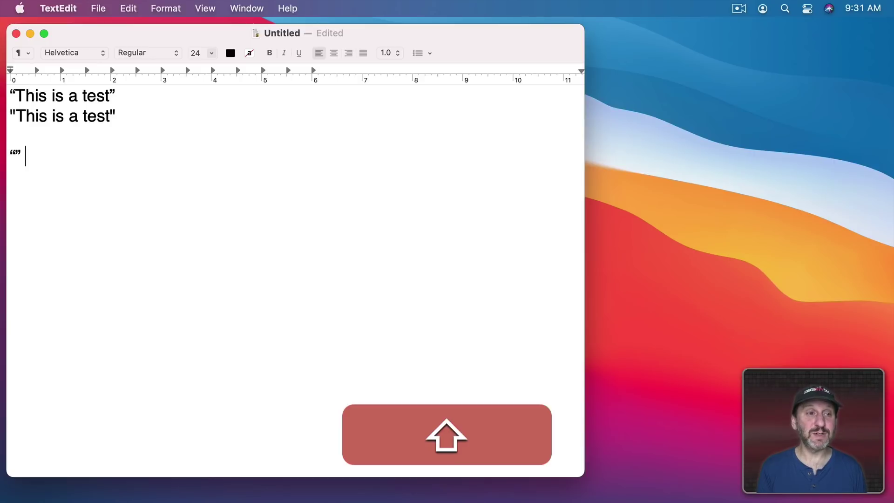
pyautogui.write(' "')
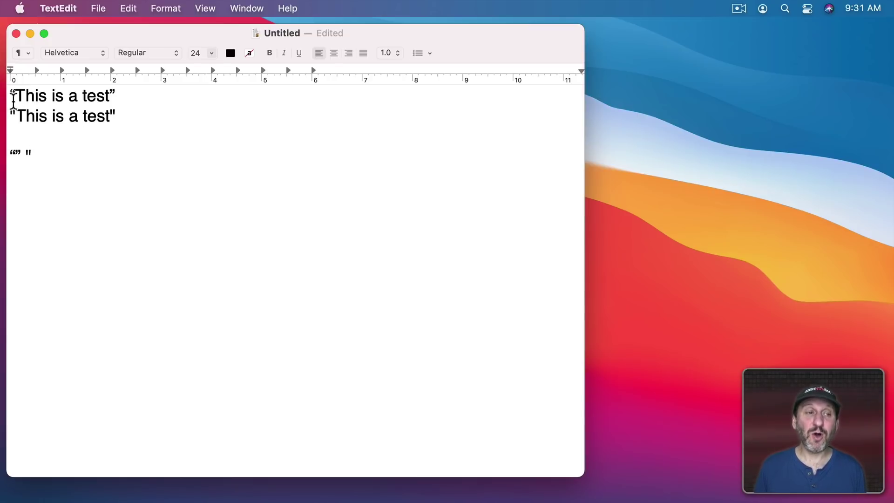
# - Select the curly opening and closing quotes on line one for comparison
pyautogui.moveTo(9, 95); pyautogui.dragTo(16, 96)
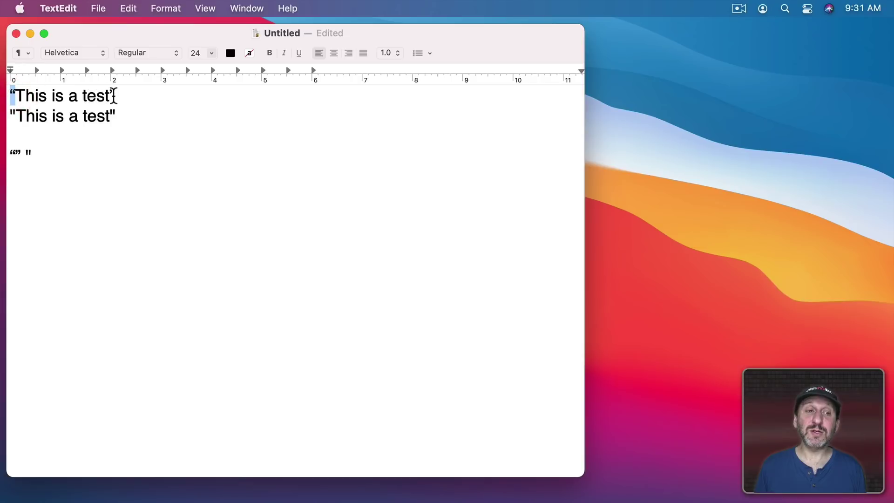
pyautogui.moveTo(115, 96); pyautogui.dragTo(108, 97)
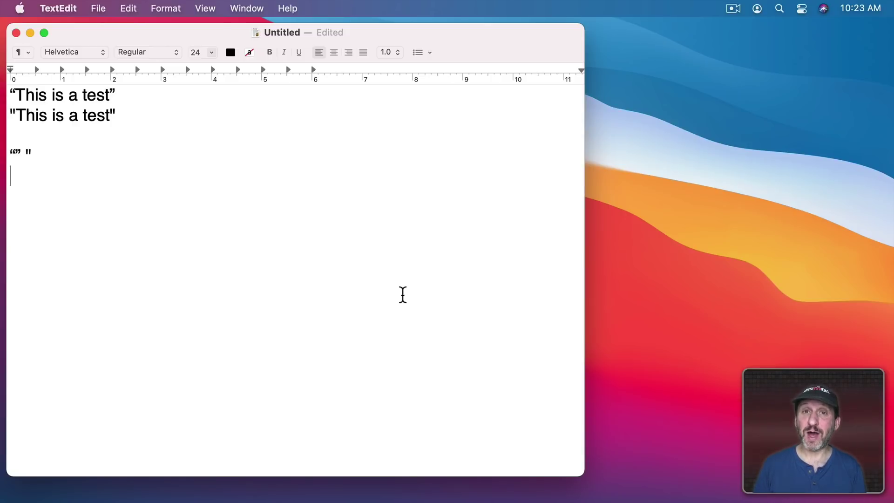
# - Type 'This is a test' and a possessive name on new lines, getting curly single quotes
pyautogui.press('Return')
pyautogui.write("'")
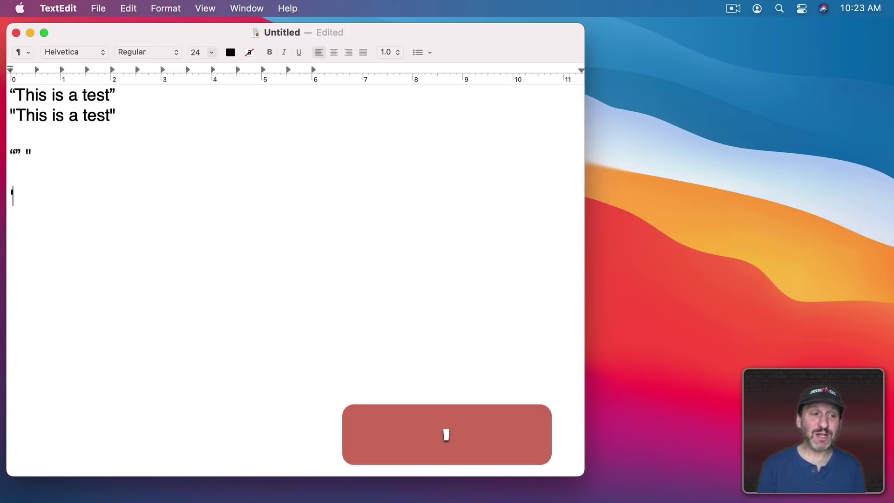
pyautogui.write('This is a')
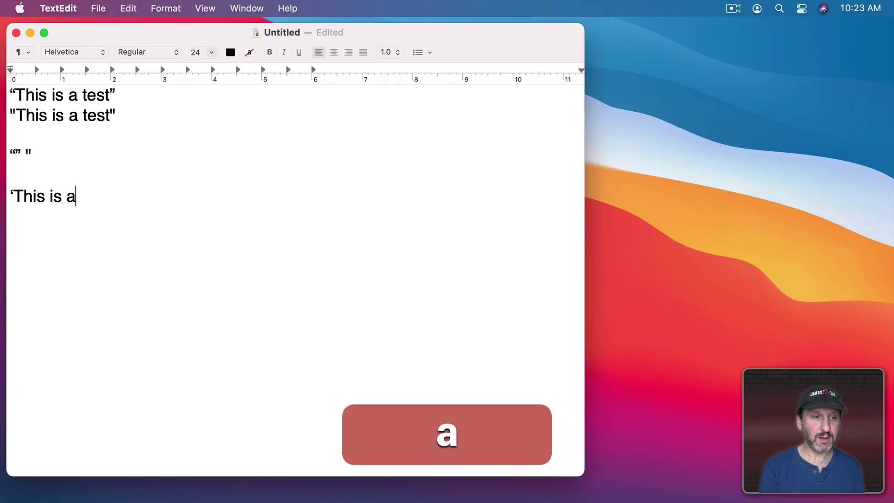
pyautogui.write(" test'")
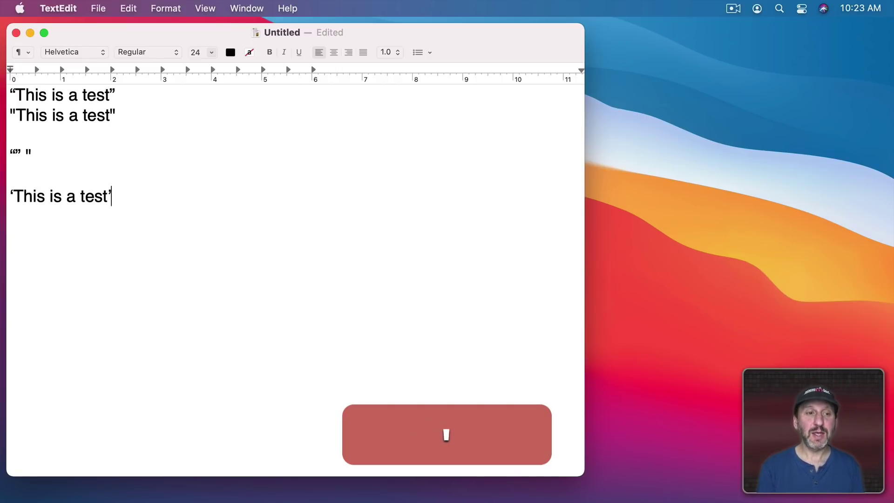
pyautogui.press('Return')
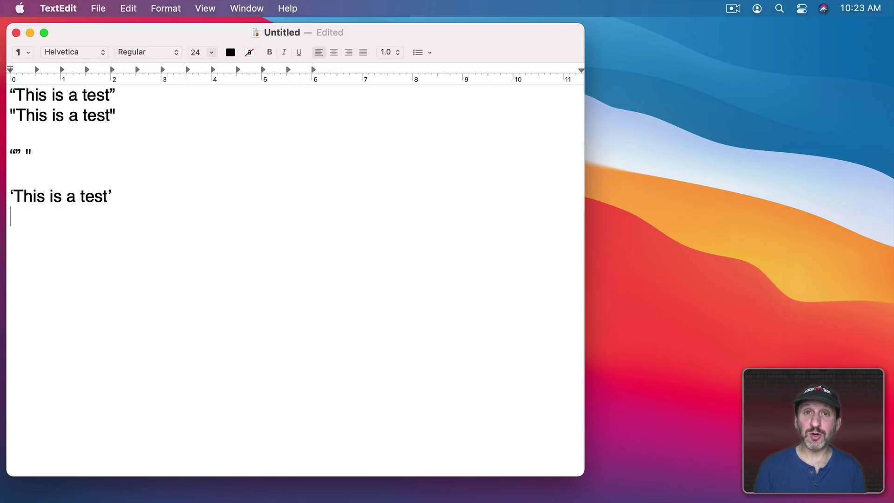
pyautogui.press('Return')
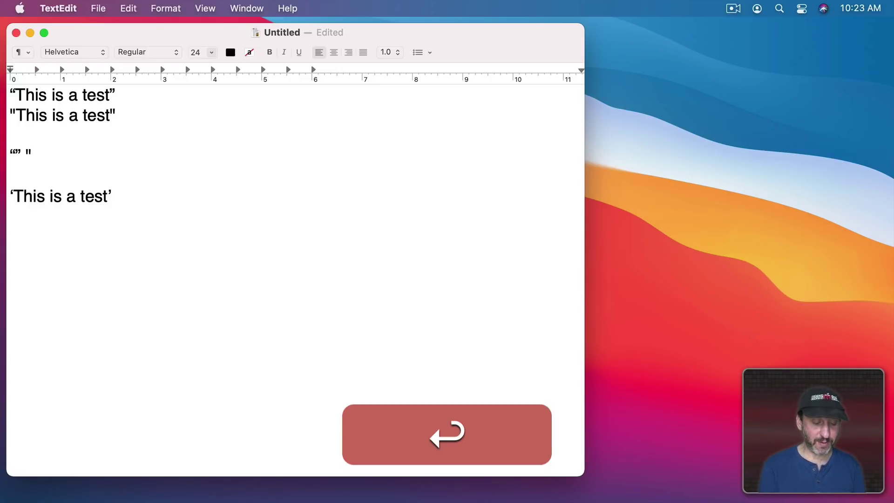
pyautogui.write("Gary's")
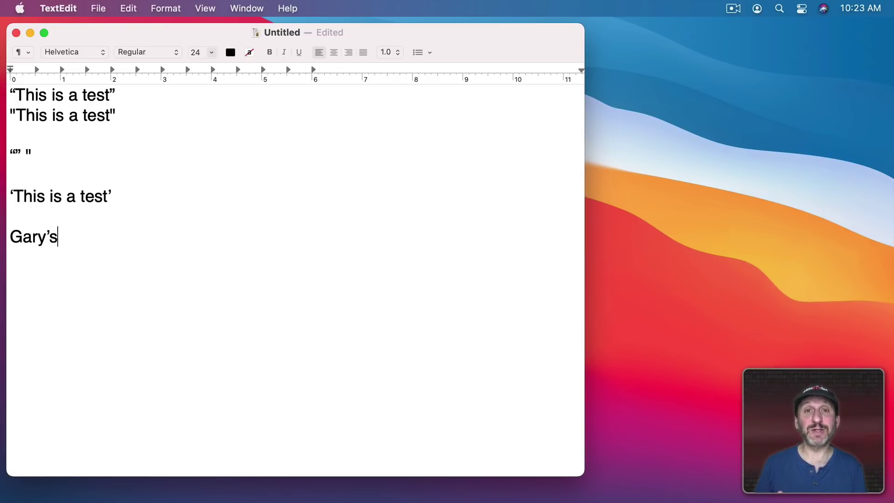
pyautogui.press('Return')
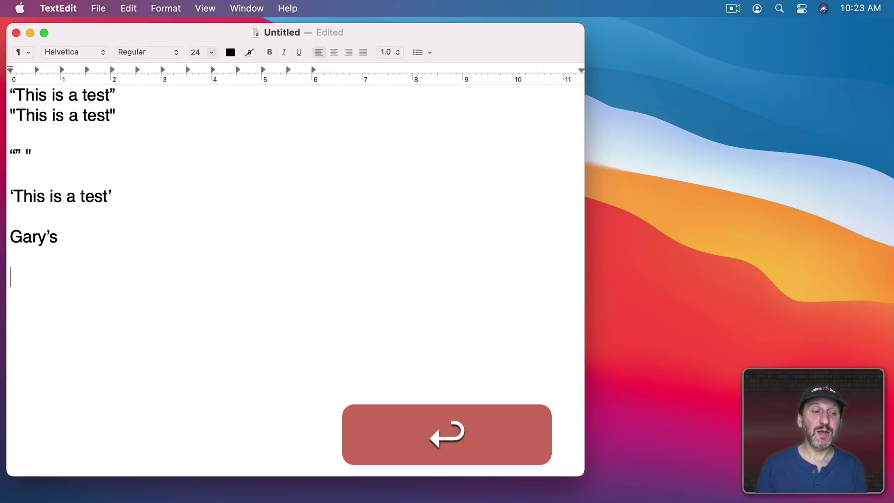
# - Turn off Smart Quotes and retype 'This is a test' and the possessive name with straight quotes
pyautogui.click(128, 8)
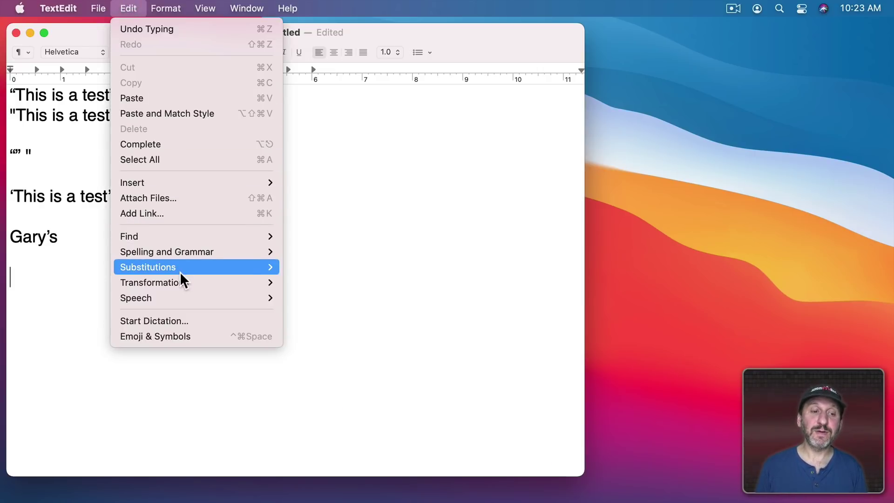
pyautogui.moveTo(245, 274)
pyautogui.click(300, 303)
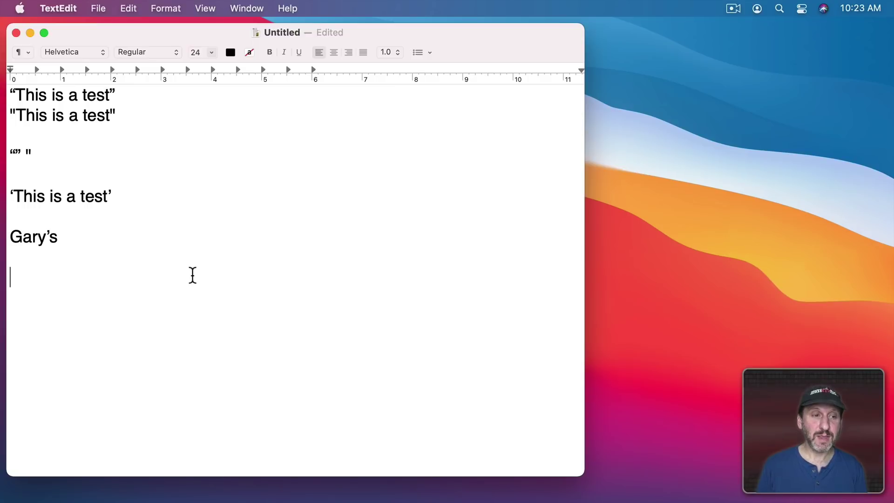
pyautogui.write("'This is ")
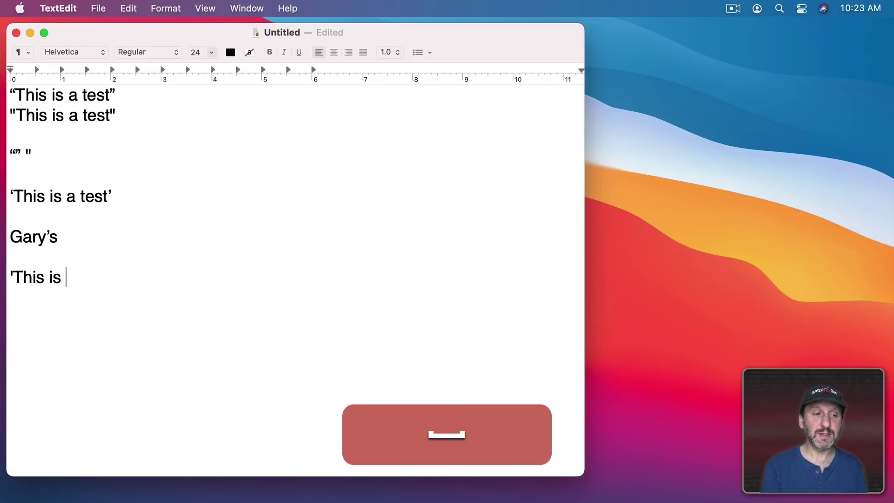
pyautogui.write("a test'")
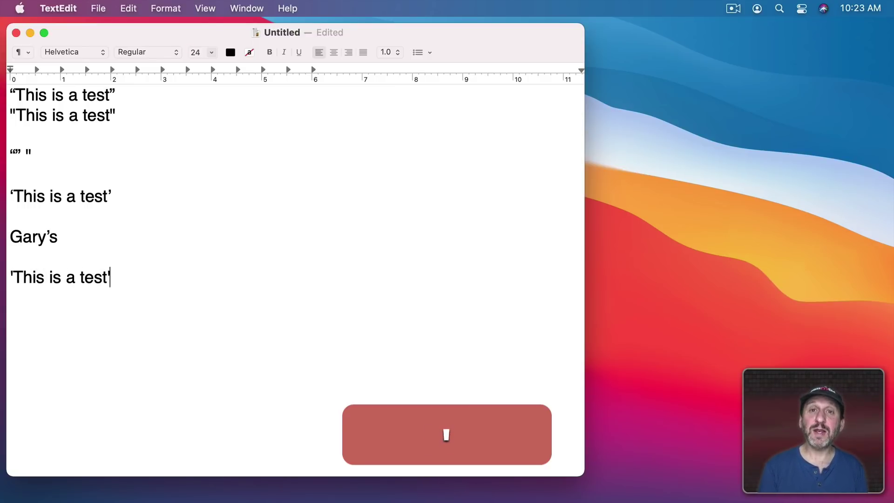
pyautogui.press('Return')
pyautogui.write('G')
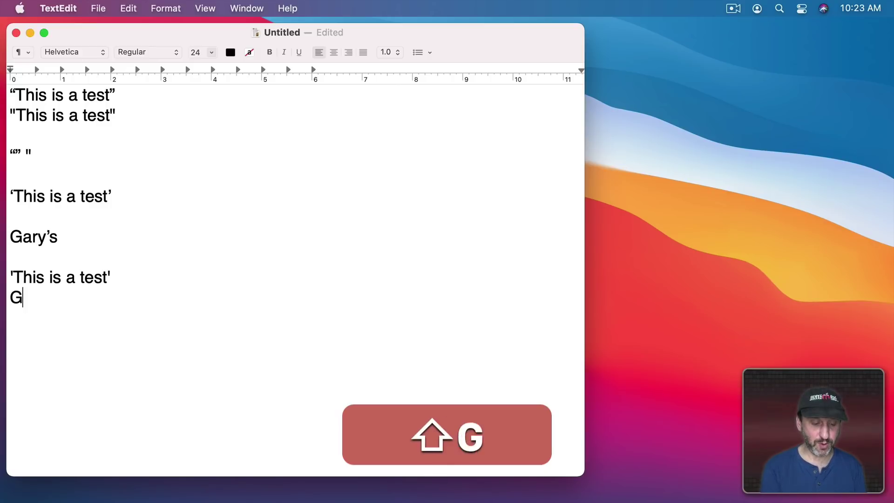
pyautogui.write("ary's")
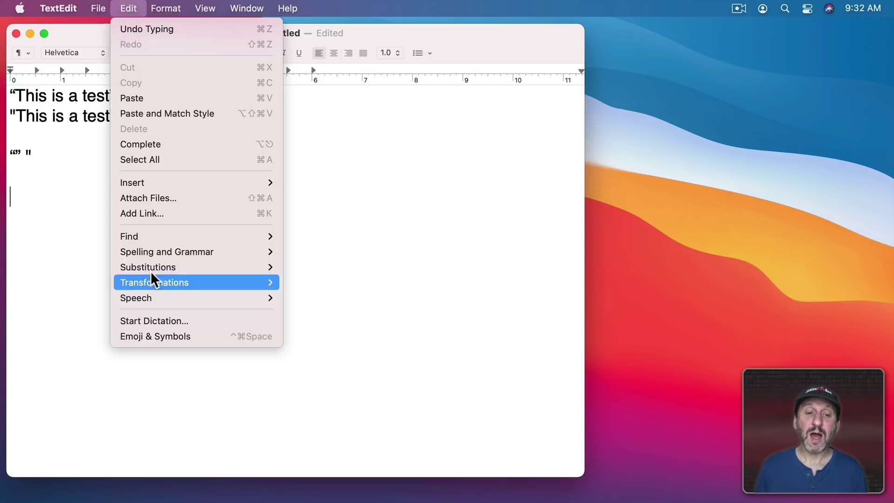
# - Type 'This --' so it becomes an em dash, then test Backspace reverting it to hyphens
pyautogui.moveTo(155, 270)
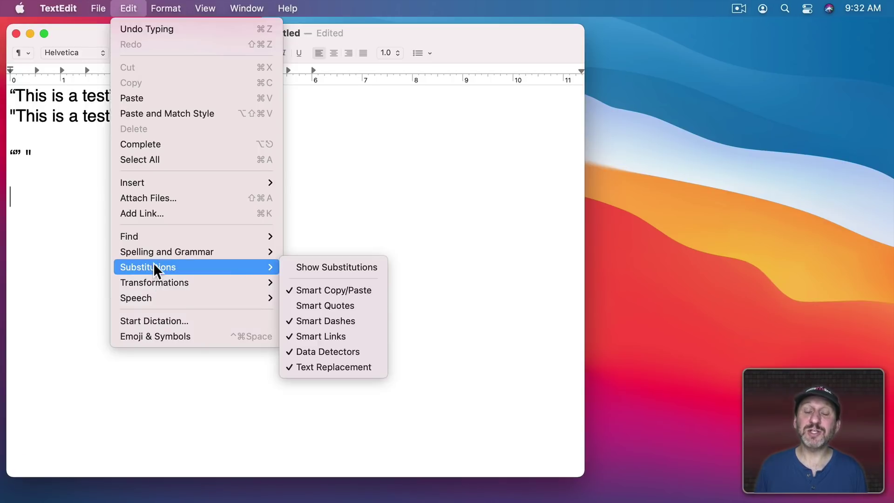
pyautogui.click(36, 193)
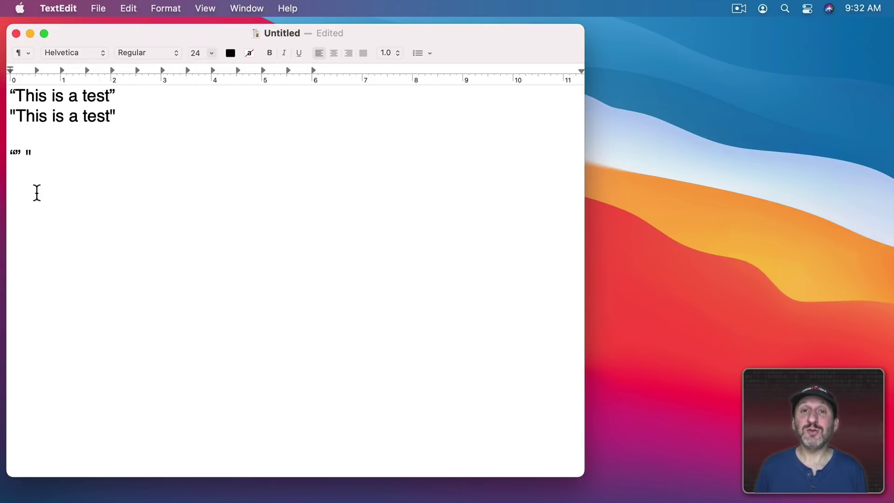
pyautogui.write('This ')
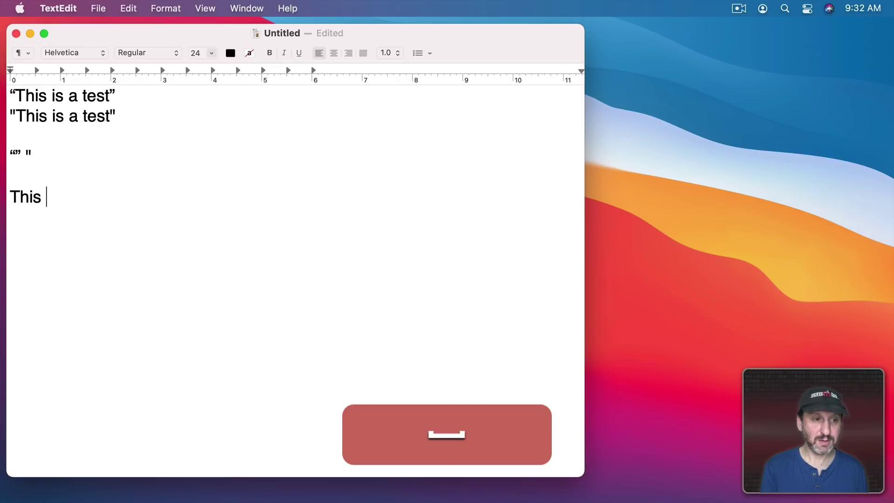
pyautogui.write('--')
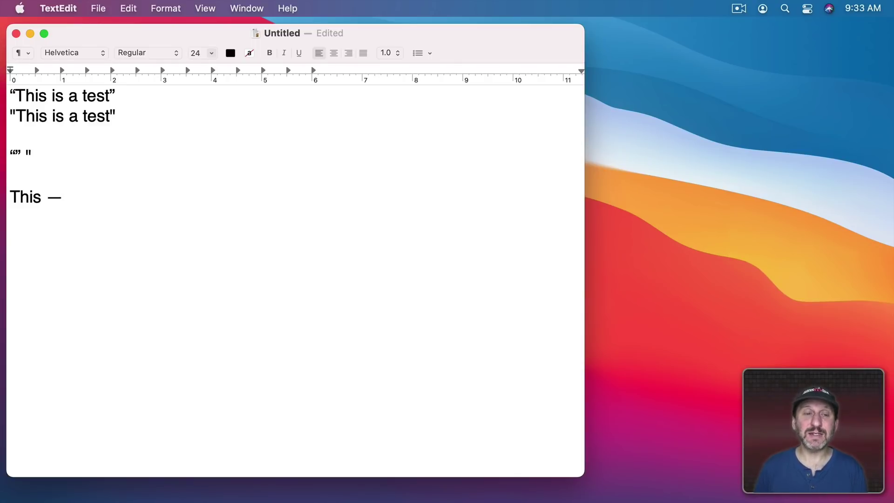
pyautogui.write('-')
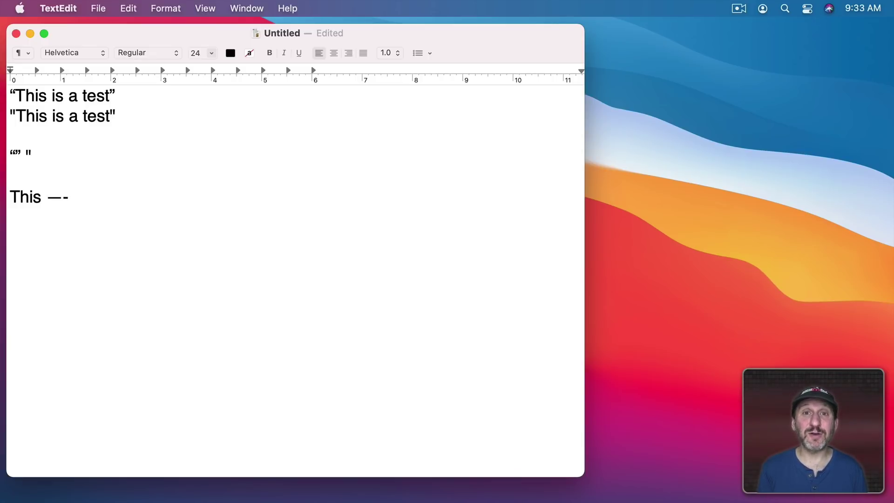
pyautogui.press('BackSpace')
# - Type 'variable—' on a new line, undo it, and review the Substitutions menu
pyautogui.press('Return')
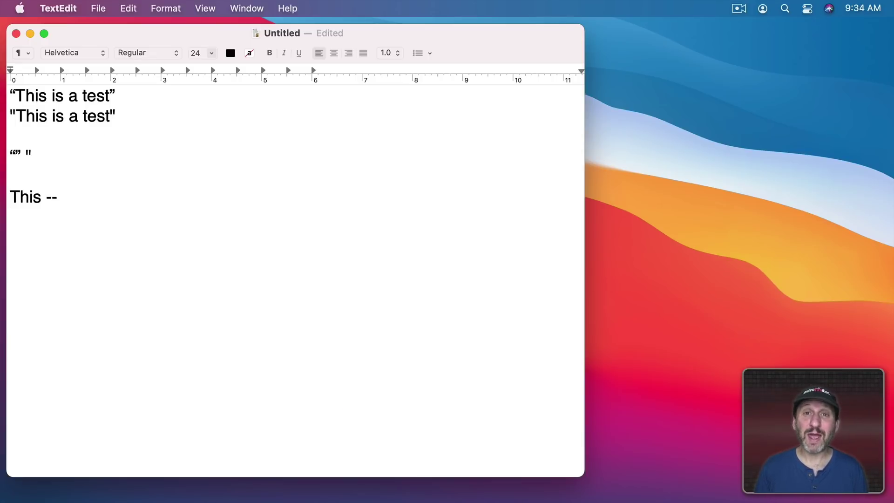
pyautogui.write('variable')
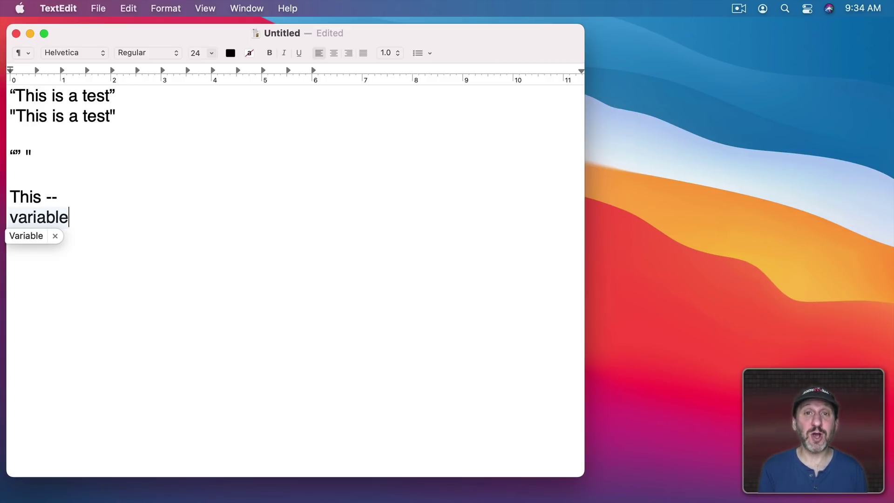
pyautogui.write('—')
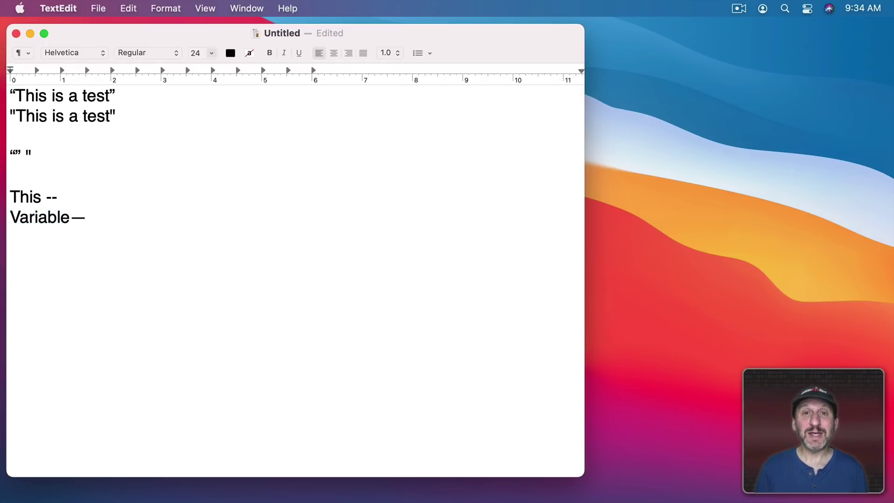
pyautogui.press('super+z')
pyautogui.click(128, 8)
pyautogui.moveTo(174, 268)
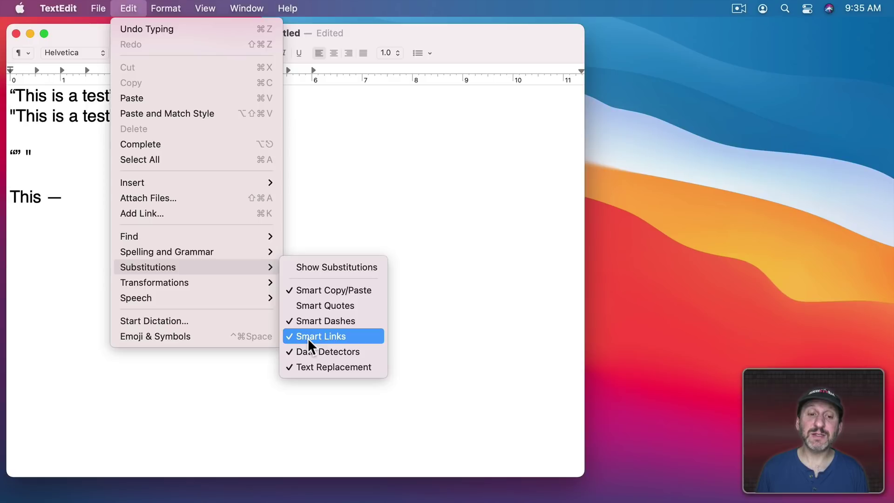
pyautogui.click(67, 236)
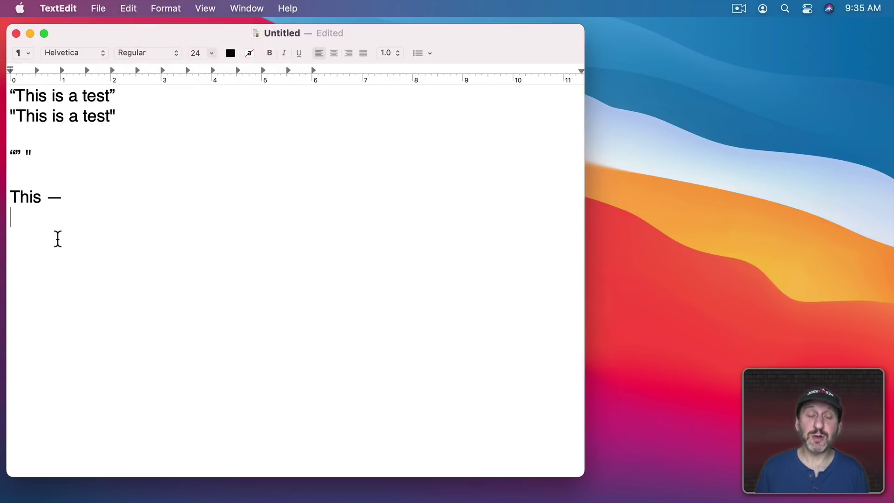
pyautogui.write('http')
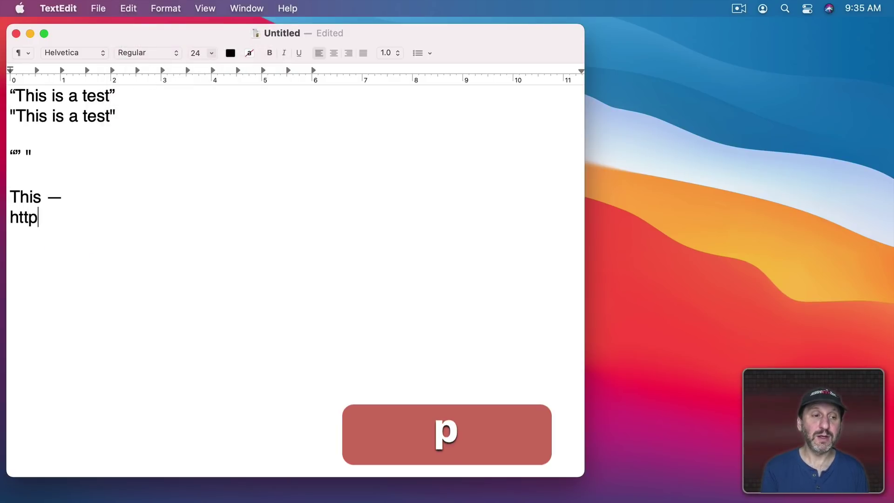
pyautogui.write('://macmost.com')
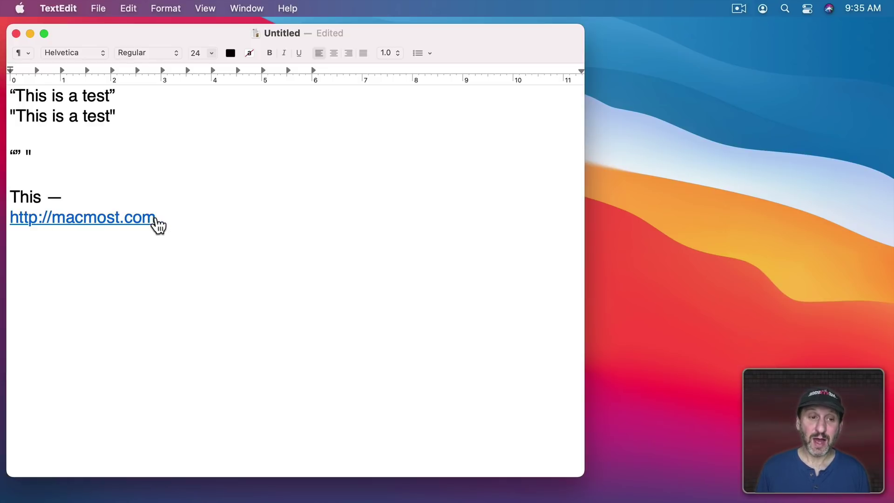
pyautogui.moveTo(155, 217); pyautogui.dragTo(10, 219)
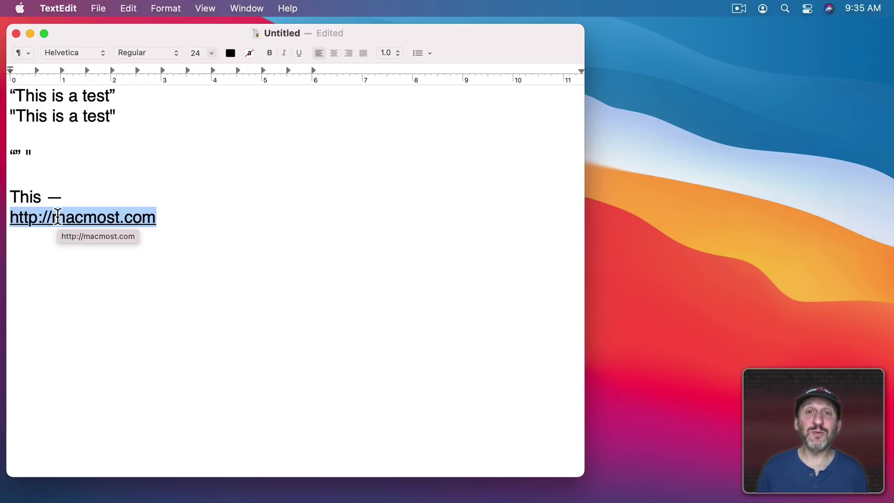
pyautogui.rightClick(57, 217)
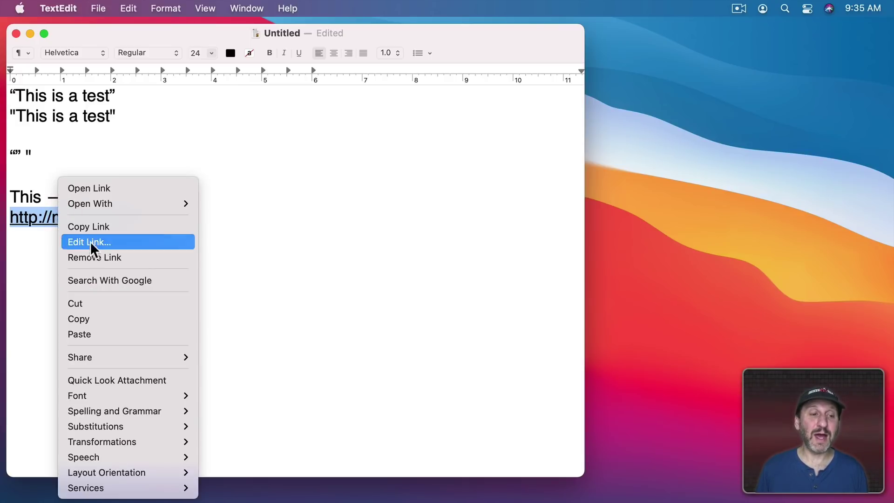
pyautogui.click(96, 258)
pyautogui.click(184, 207)
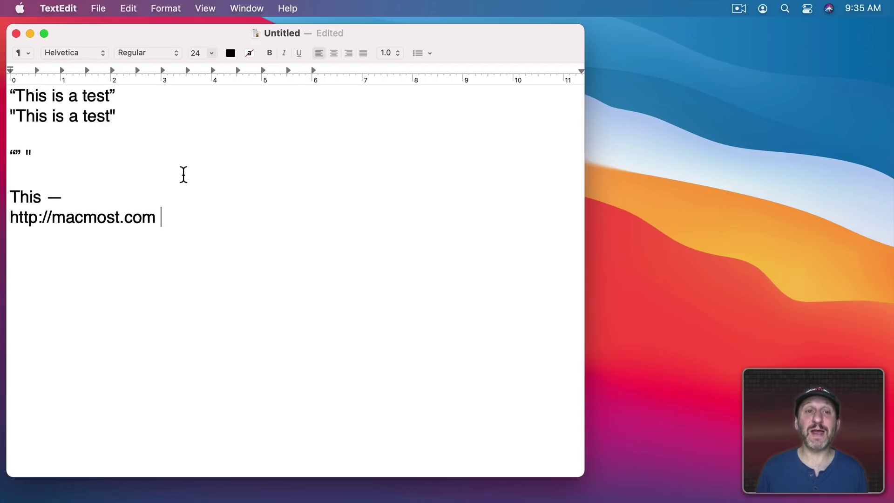
pyautogui.click(130, 9)
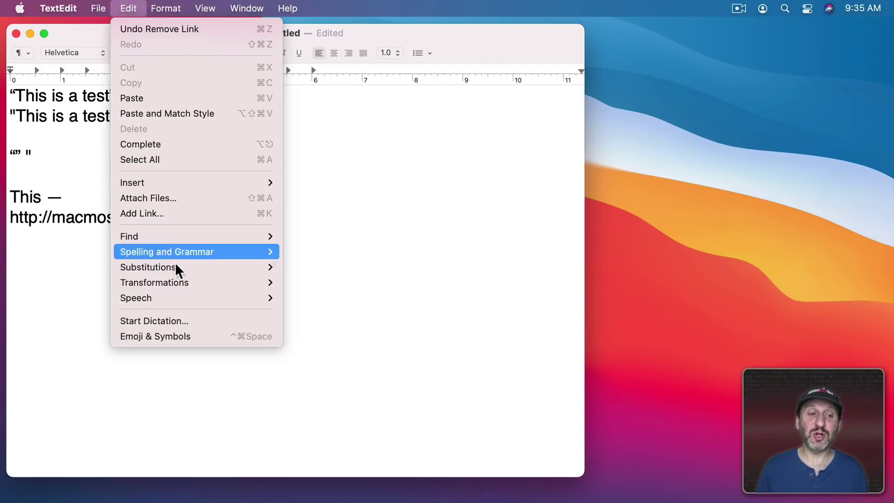
pyautogui.moveTo(177, 267)
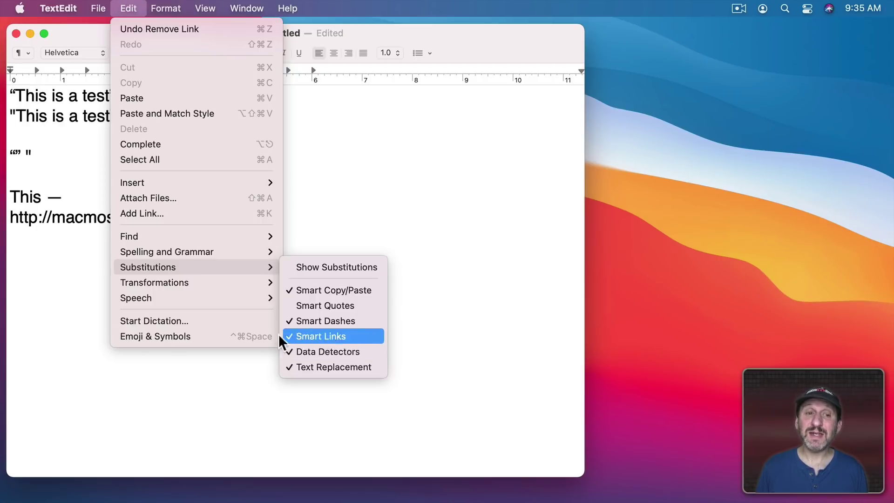
pyautogui.click(48, 296)
pyautogui.click(86, 290)
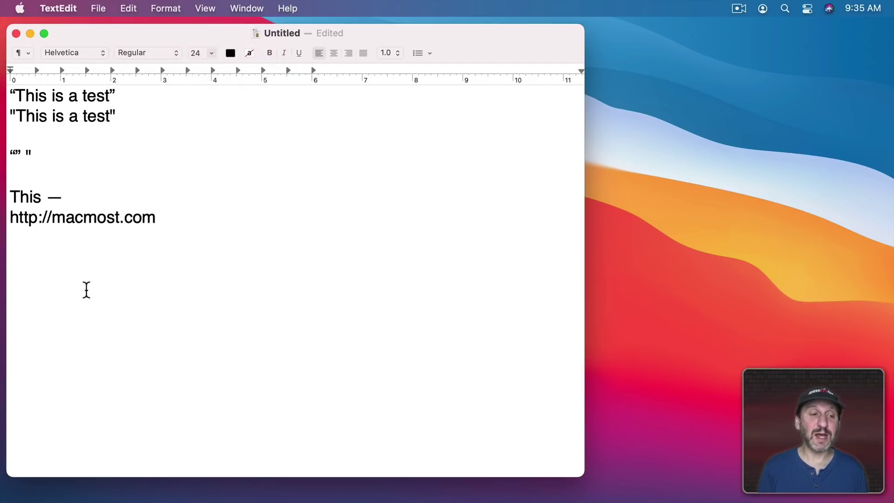
pyautogui.press('Return')
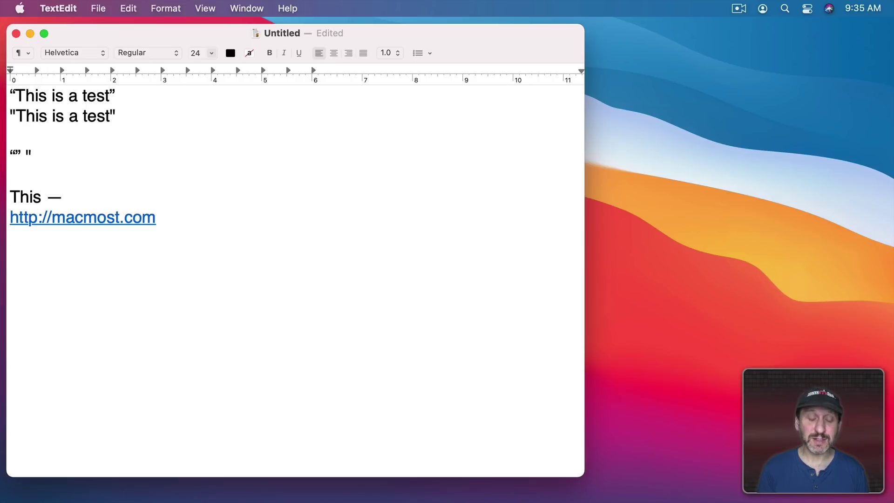
pyautogui.write('123 Street Road, Denver, CO 80201')
pyautogui.press('Return')
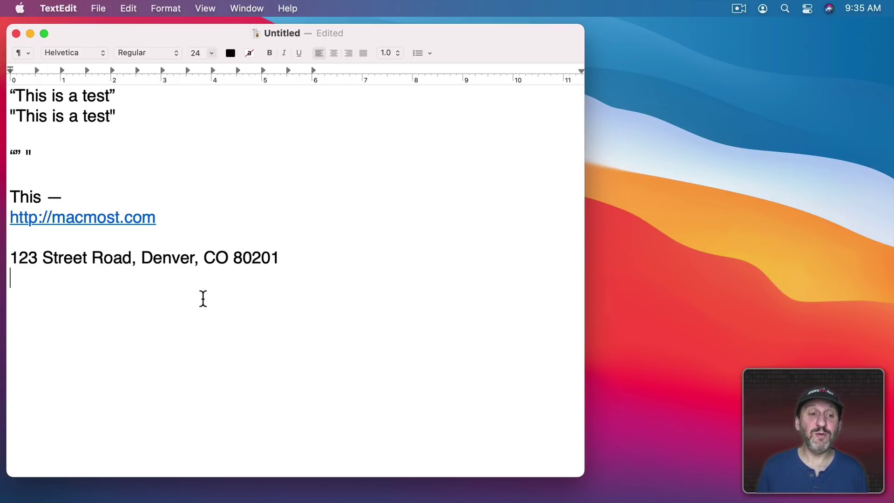
# - Preview the detected street address on a map, then click at points inside the address
pyautogui.moveTo(170, 263)
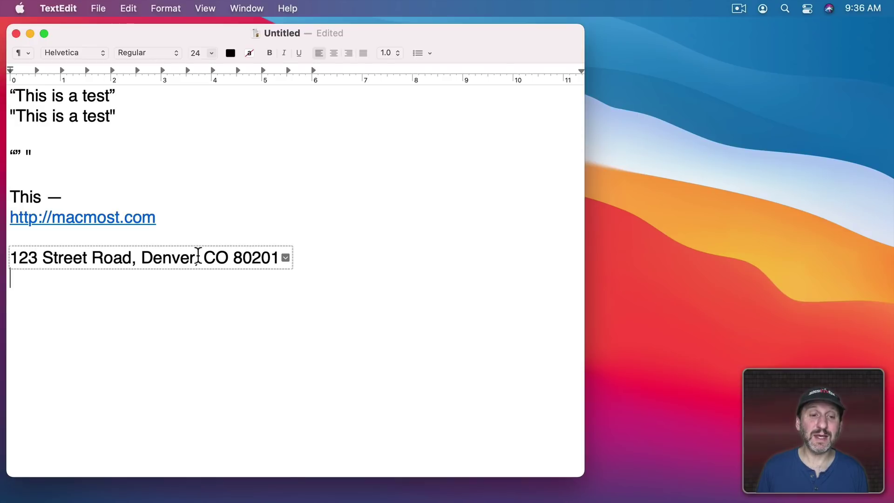
pyautogui.click(285, 258)
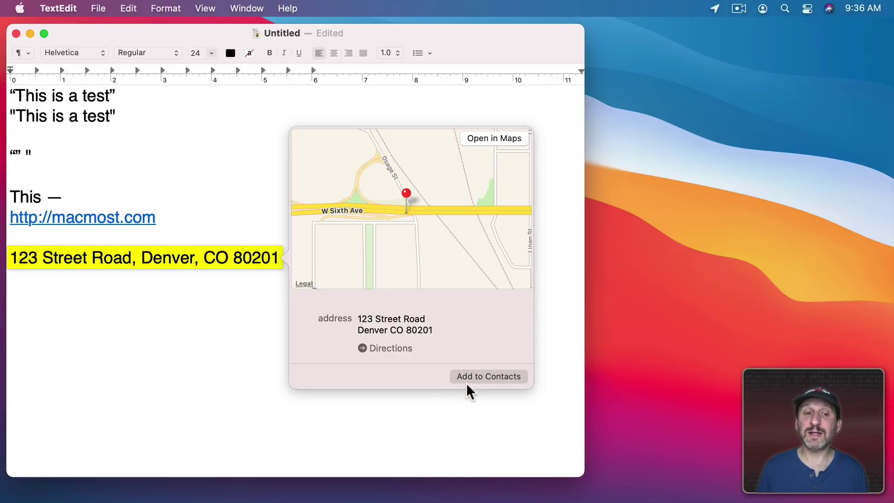
pyautogui.click(109, 311)
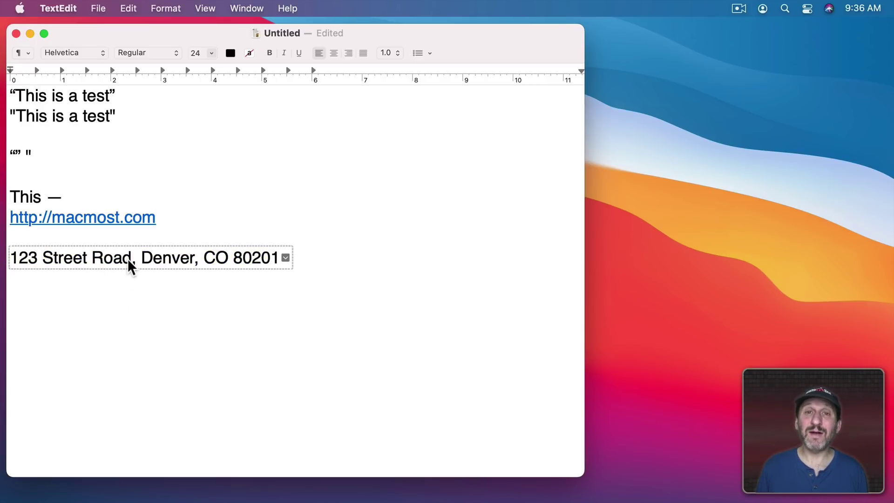
pyautogui.click(155, 259)
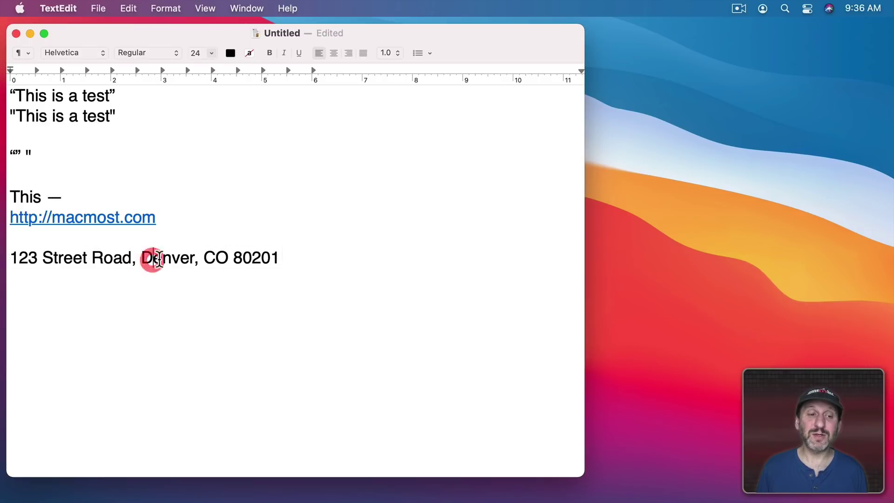
pyautogui.click(214, 258)
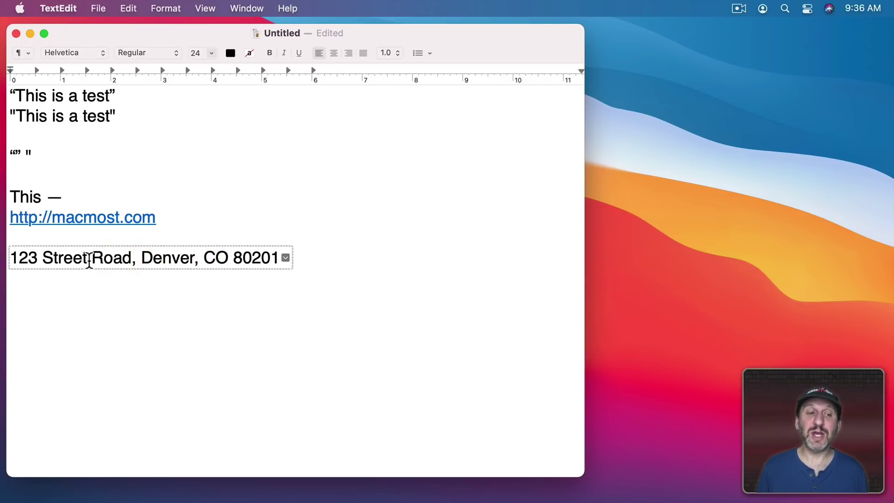
pyautogui.click(89, 259)
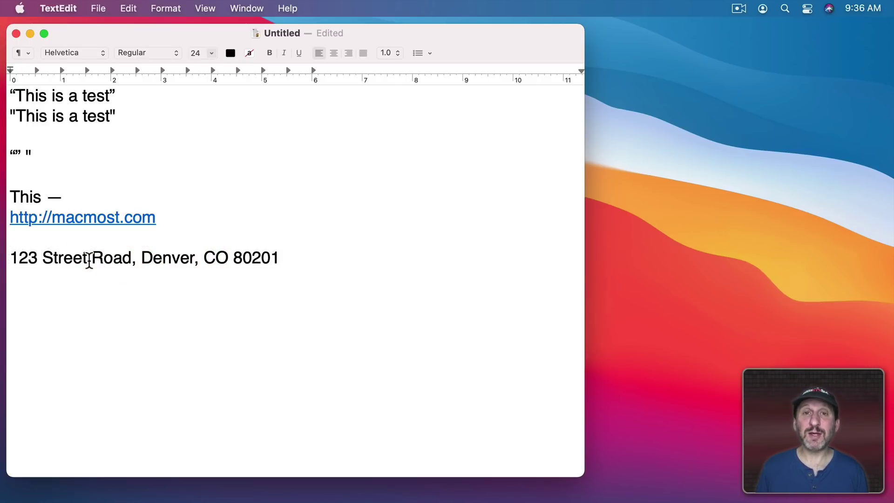
# - Recheck Edit > Substitutions, then open System Preferences from the Apple menu
pyautogui.click(121, 9)
pyautogui.moveTo(161, 261)
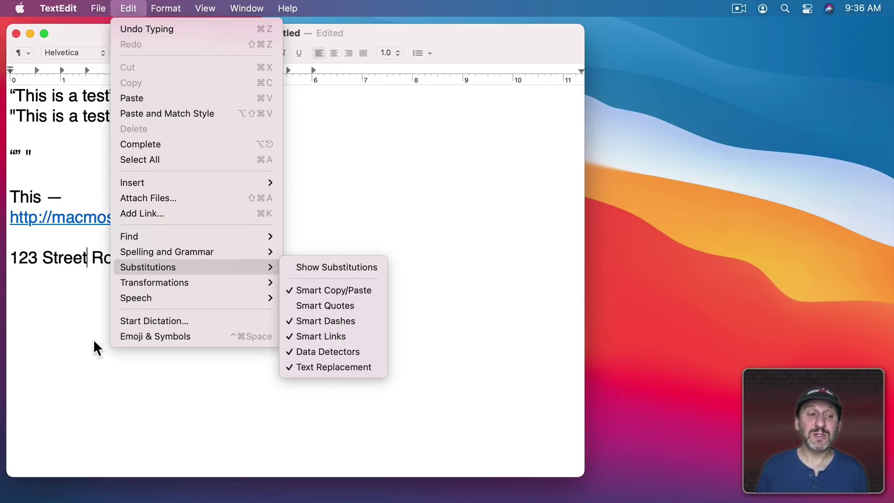
pyautogui.click(69, 319)
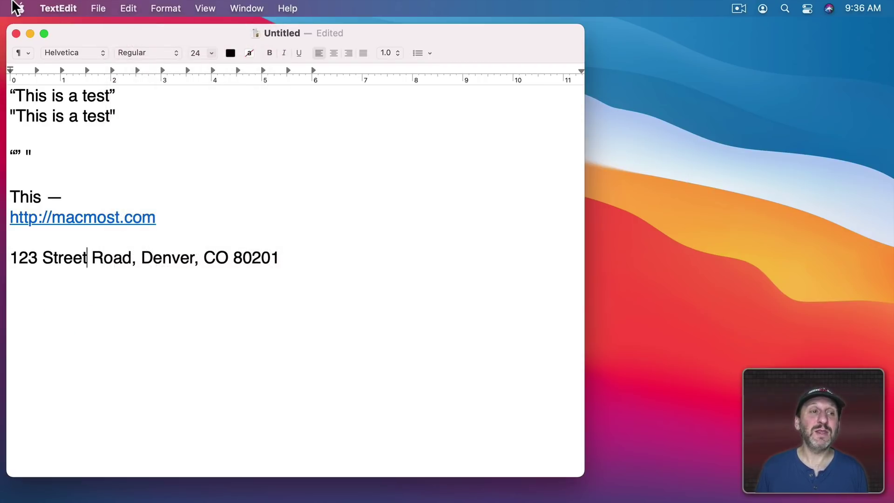
pyautogui.click(20, 8)
# - Open the Keyboard pane's Text tab to view the text replacement list and typing options
pyautogui.click(33, 53)
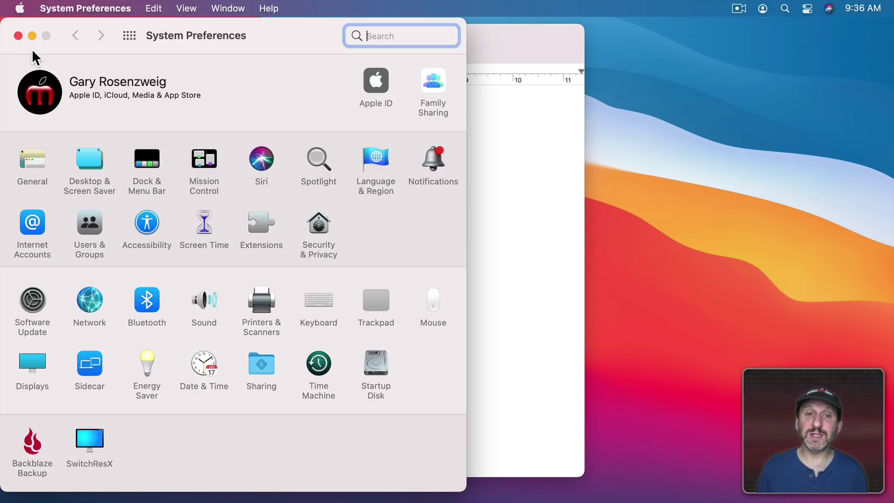
pyautogui.click(317, 294)
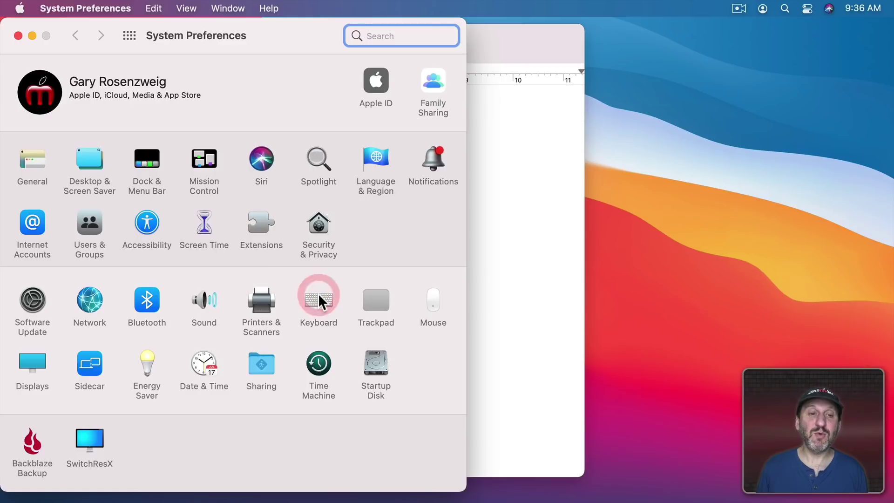
pyautogui.click(166, 80)
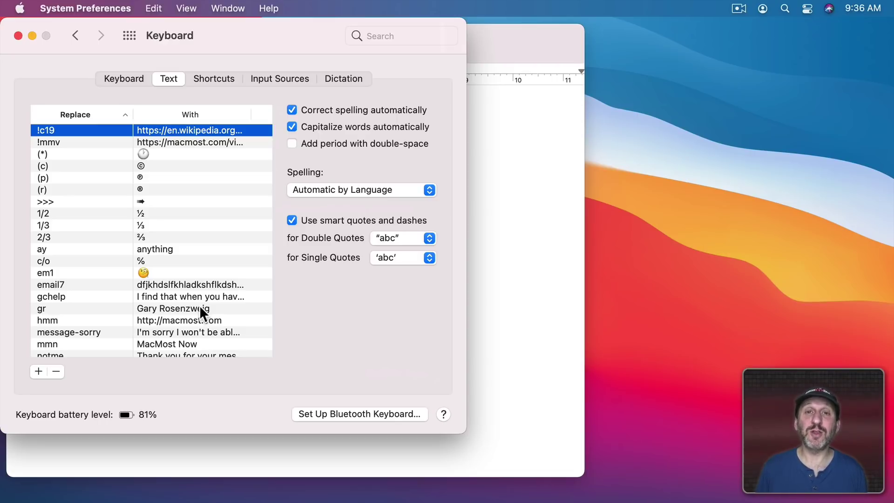
# - Minimise System Preferences and toggle Smart Copy/Paste under Edit > Substitutions
pyautogui.click(32, 38)
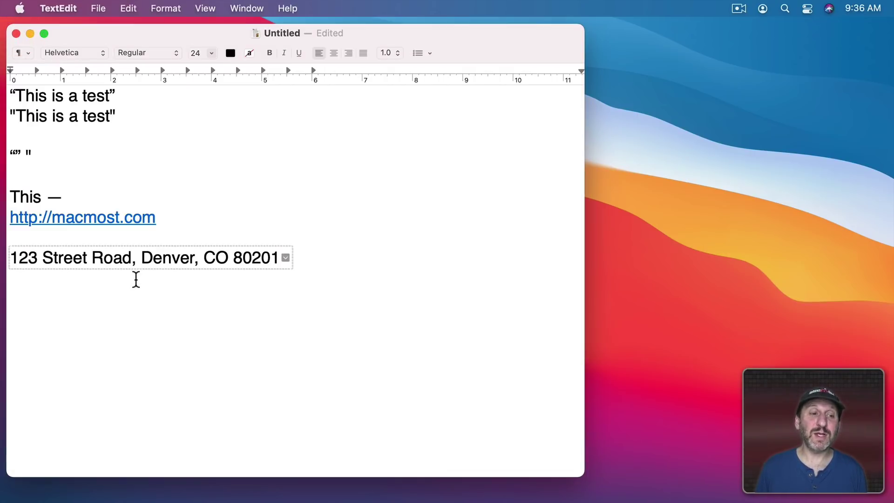
pyautogui.click(128, 8)
pyautogui.moveTo(233, 267)
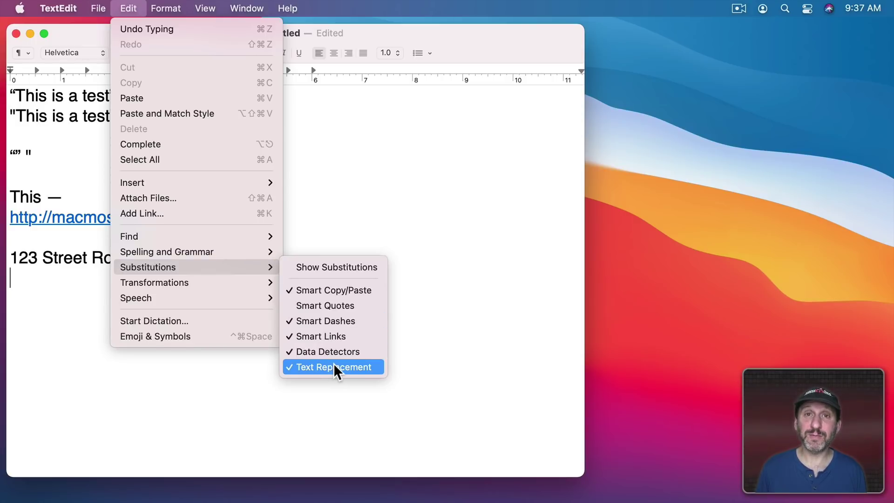
pyautogui.click(314, 290)
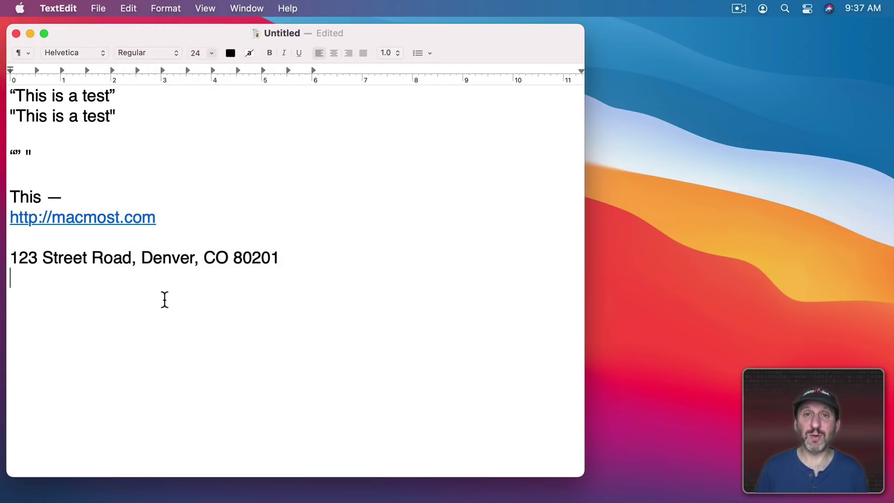
# - Type "This is another test", then paste 'test' copied from line one before 'another'
pyautogui.press('Return')
pyautogui.write('This is another test')
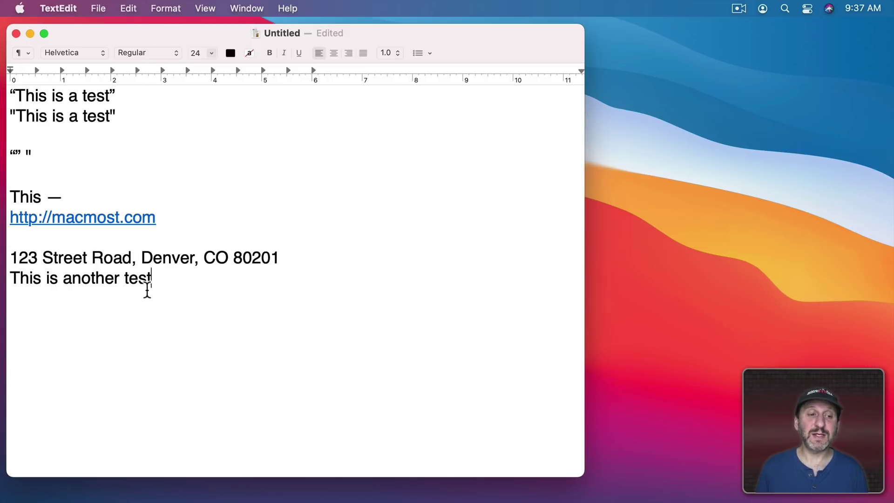
pyautogui.doubleClick(91, 98)
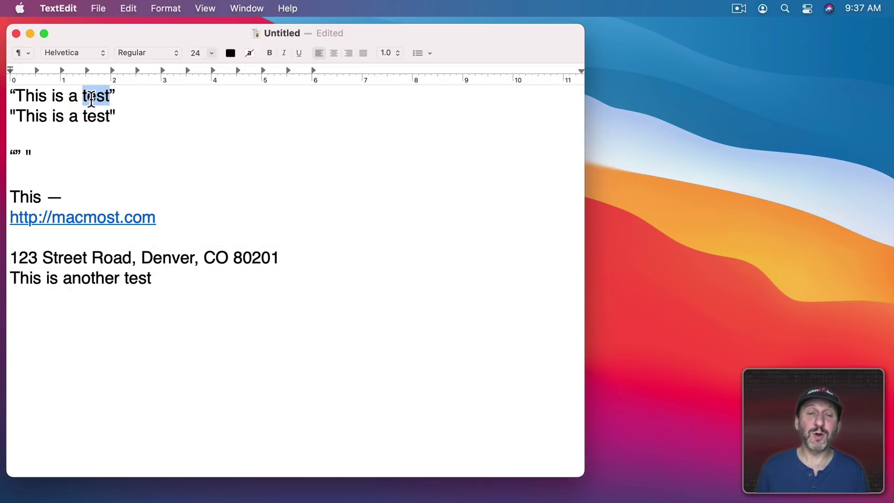
pyautogui.press('cmd+c')
pyautogui.click(68, 275)
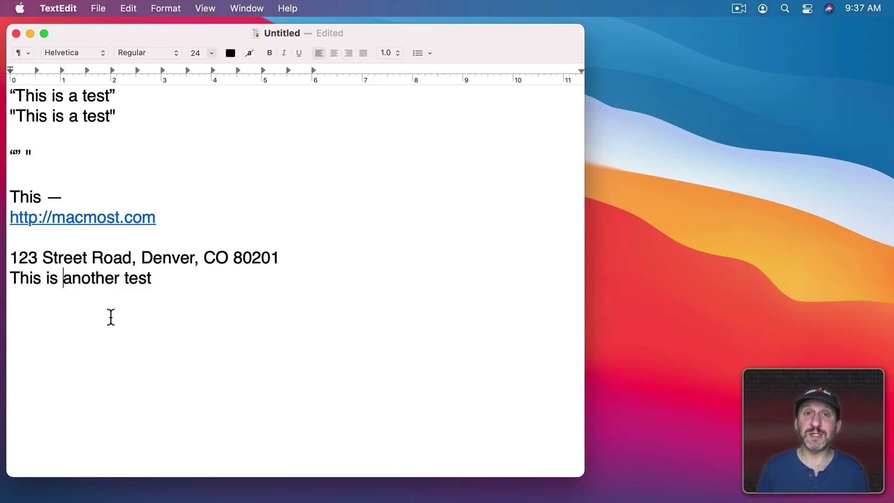
pyautogui.press('super')
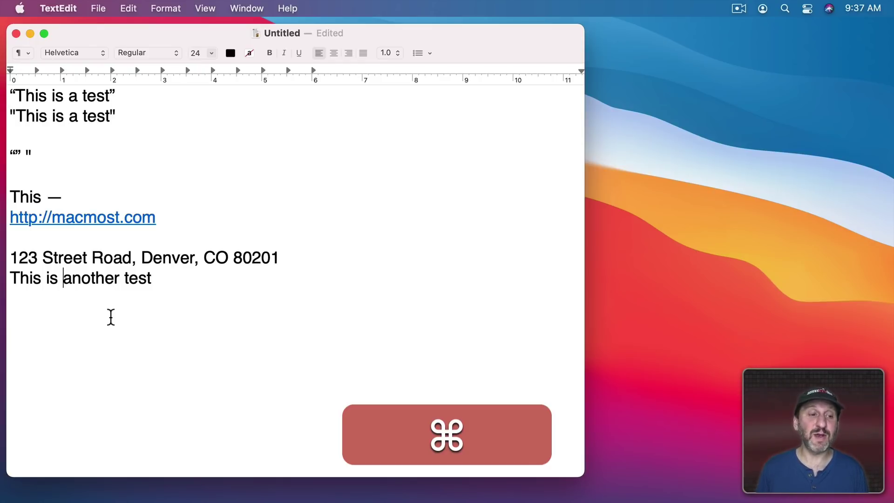
pyautogui.press('super+v')
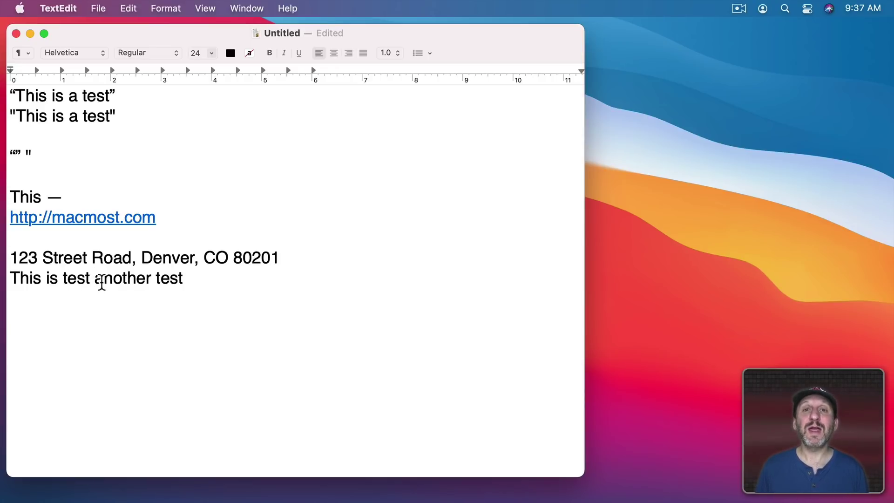
pyautogui.click(128, 8)
pyautogui.moveTo(195, 266)
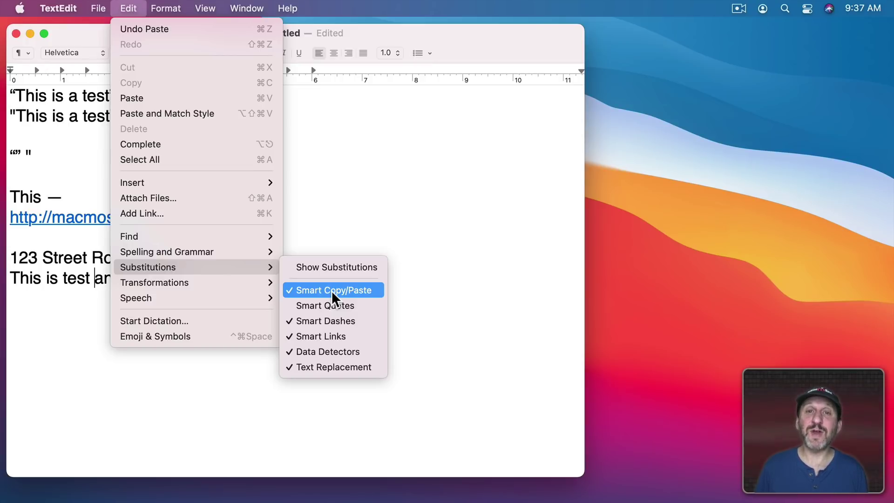
# - In the Substitutions panel, enable Smart Quotes, view both quote-style pop-ups, then disable it
pyautogui.click(328, 267)
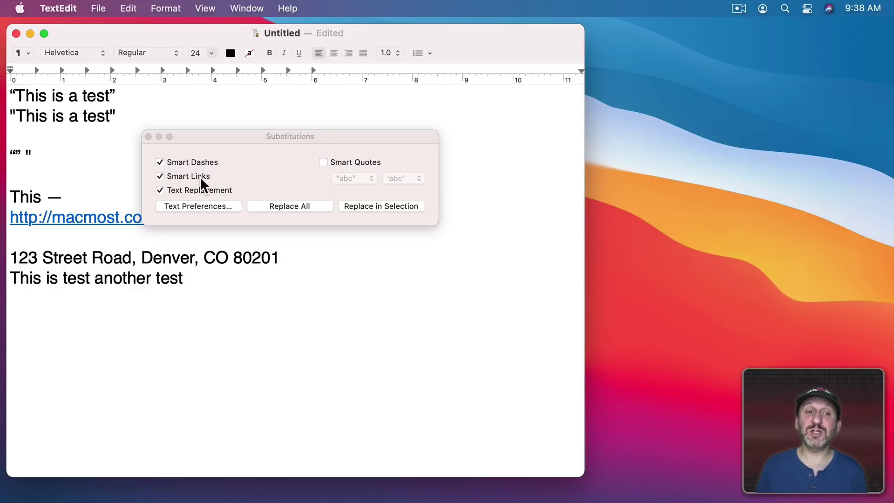
pyautogui.click(336, 162)
pyautogui.click(350, 176)
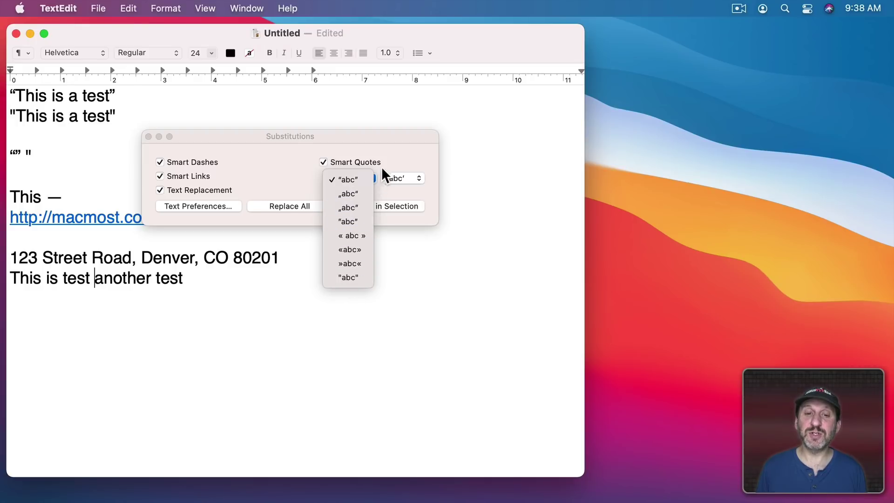
pyautogui.click(378, 208)
pyautogui.click(395, 178)
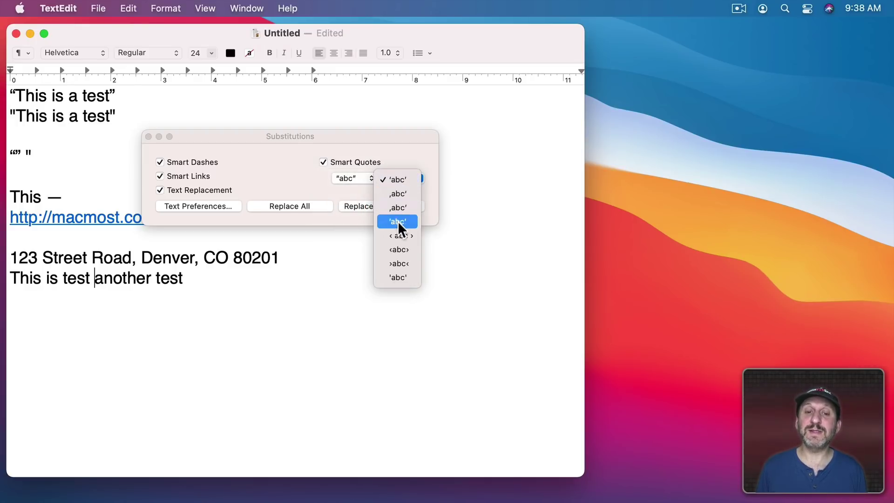
pyautogui.click(405, 170)
pyautogui.click(323, 162)
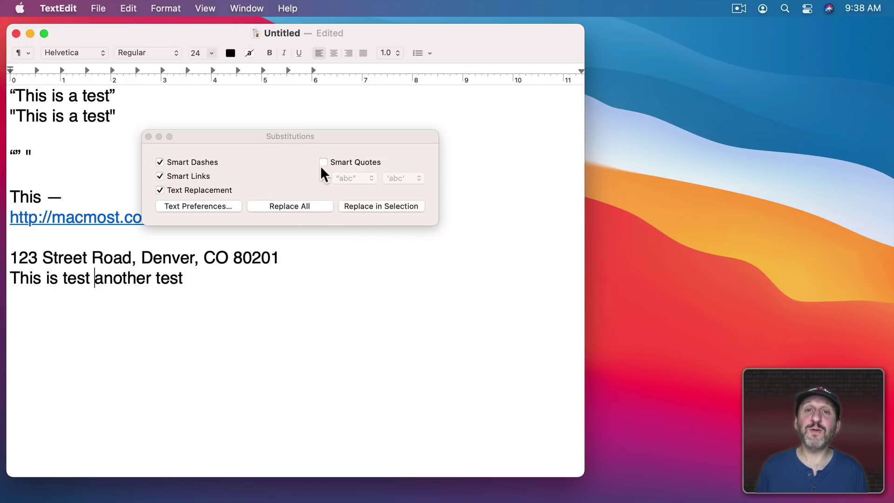
# - Turn on Smart Quotes with « abc » guillemets, replace all straight quotes, then close the panel
pyautogui.click(352, 163)
pyautogui.click(356, 179)
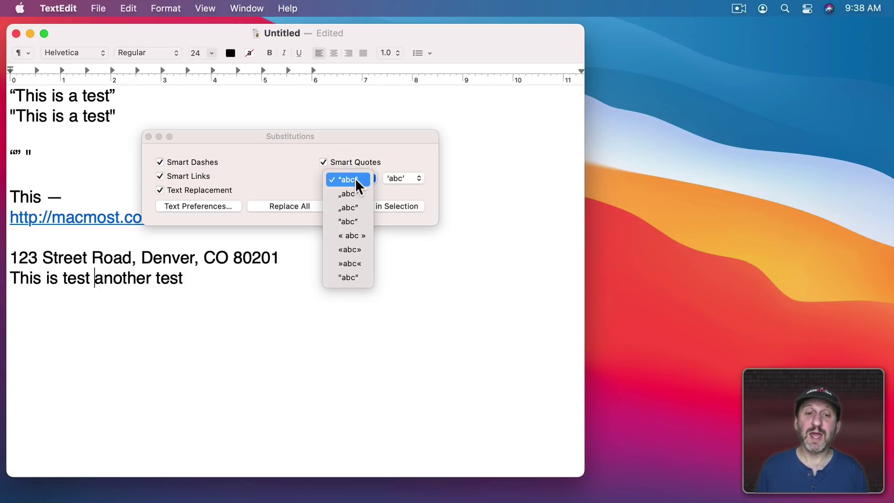
pyautogui.click(356, 235)
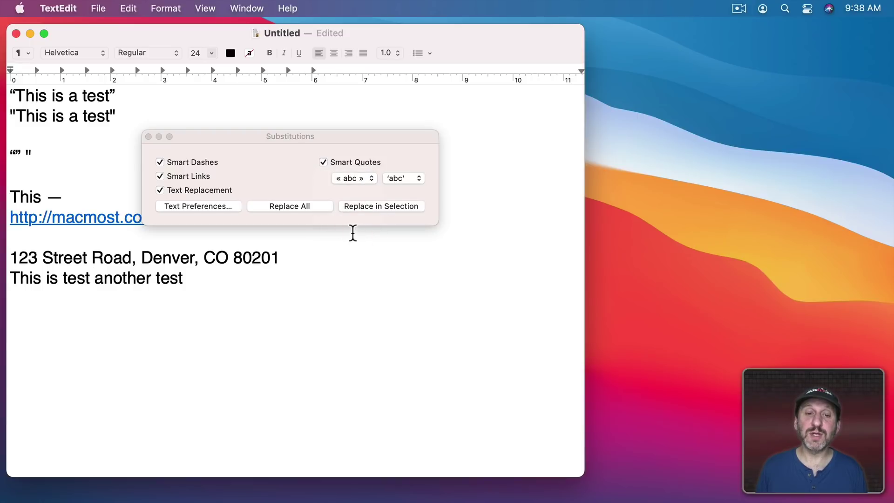
pyautogui.click(286, 202)
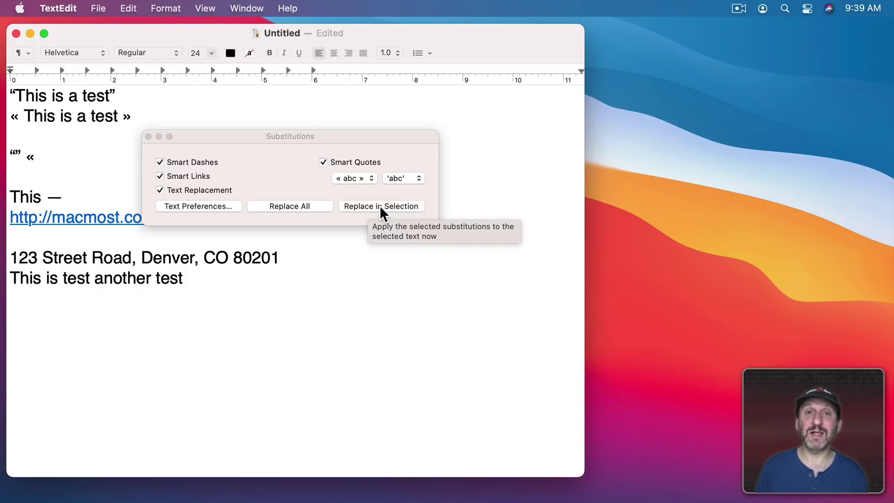
pyautogui.press('super+w')
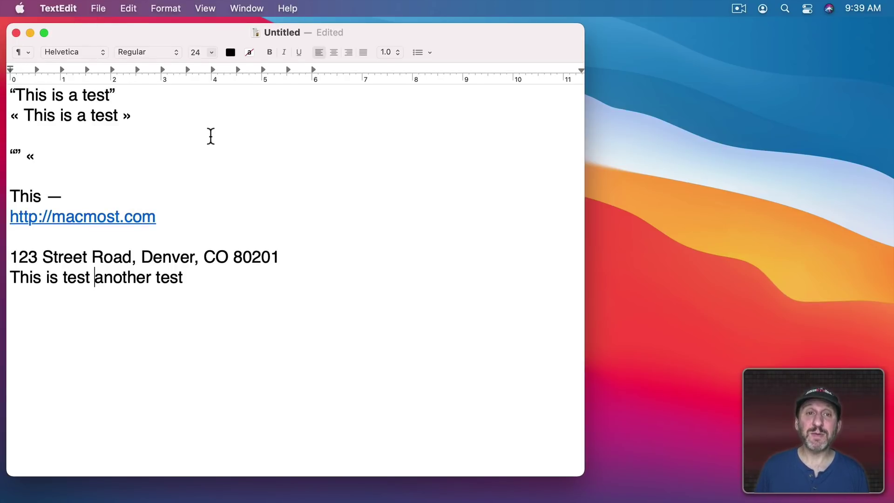
pyautogui.click(98, 8)
pyautogui.click(102, 28)
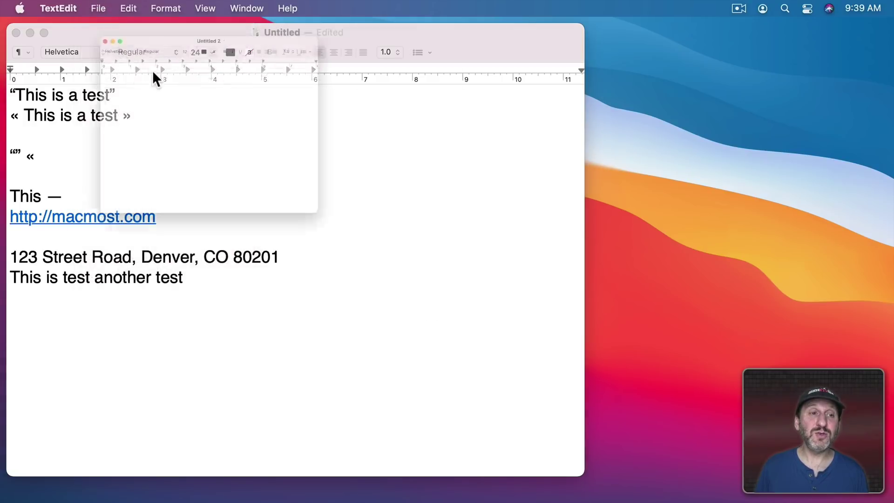
pyautogui.click(128, 8)
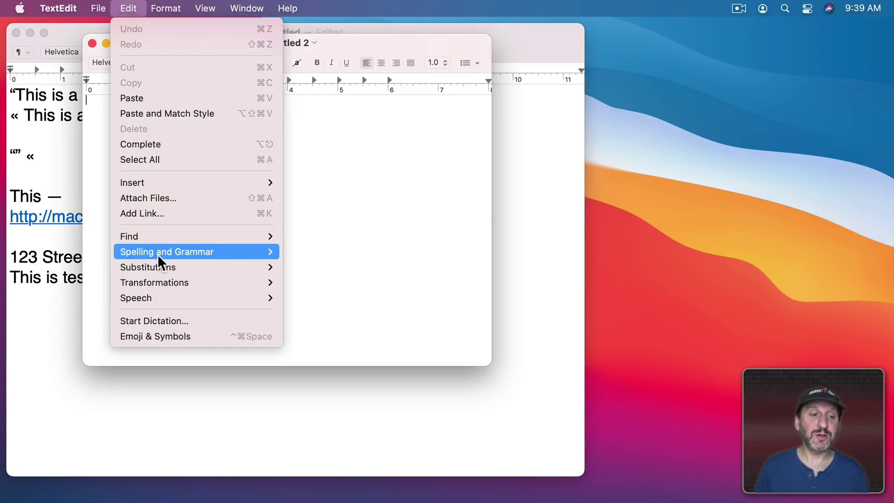
pyautogui.moveTo(158, 260)
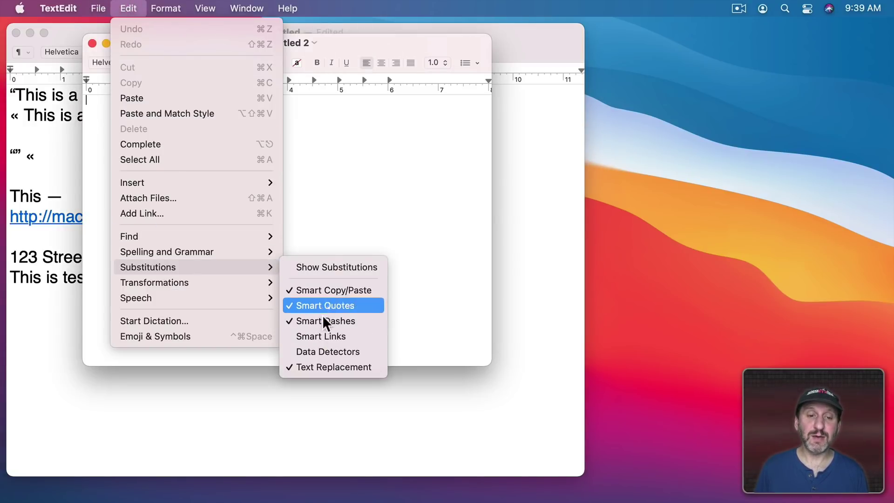
pyautogui.click(321, 352)
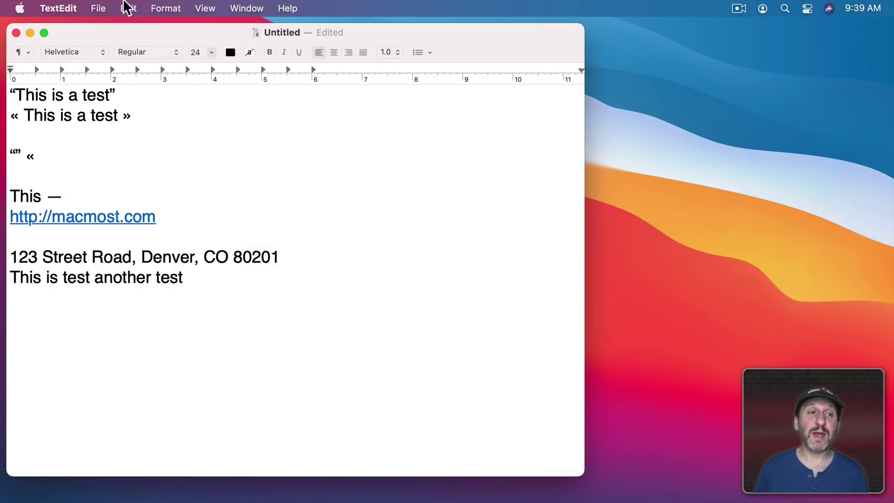
pyautogui.click(130, 8)
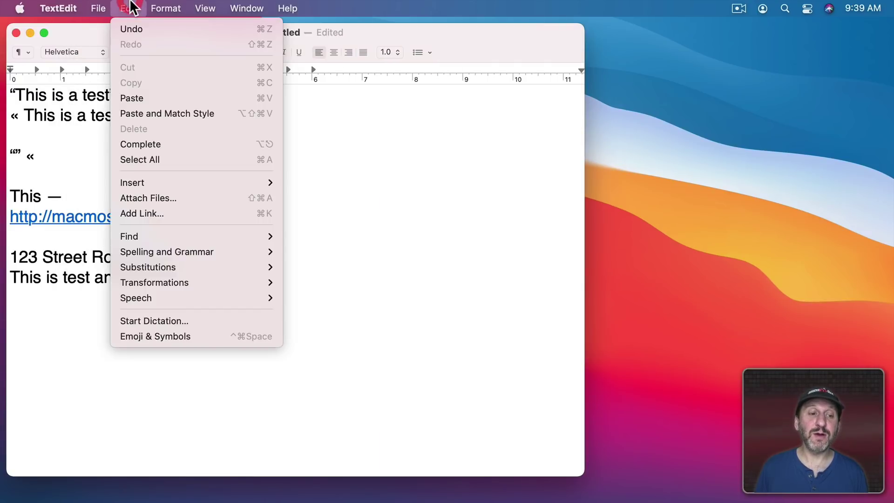
pyautogui.moveTo(159, 266)
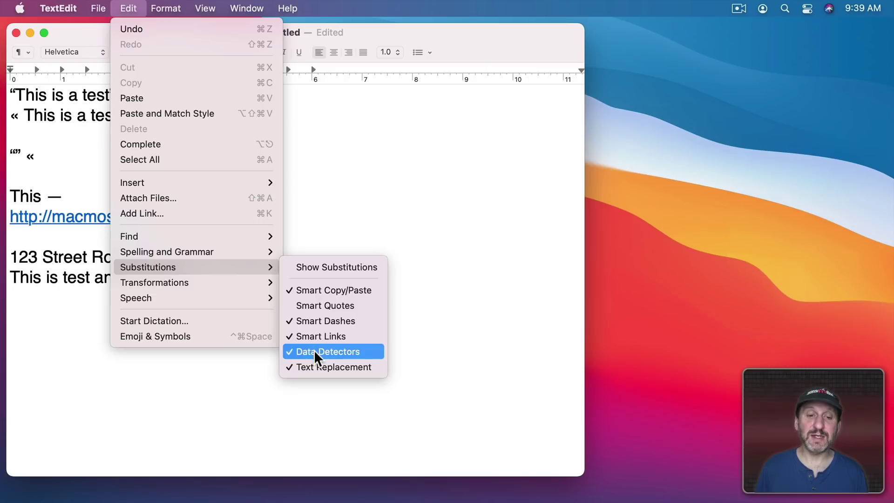
pyautogui.click(365, 193)
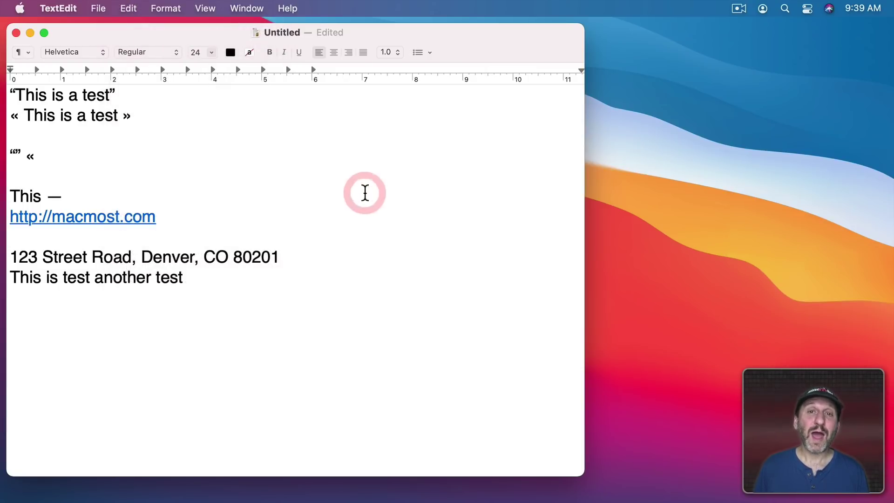
# - Open TextEdit's Preferences to view the New Document options
pyautogui.click(58, 8)
pyautogui.click(66, 51)
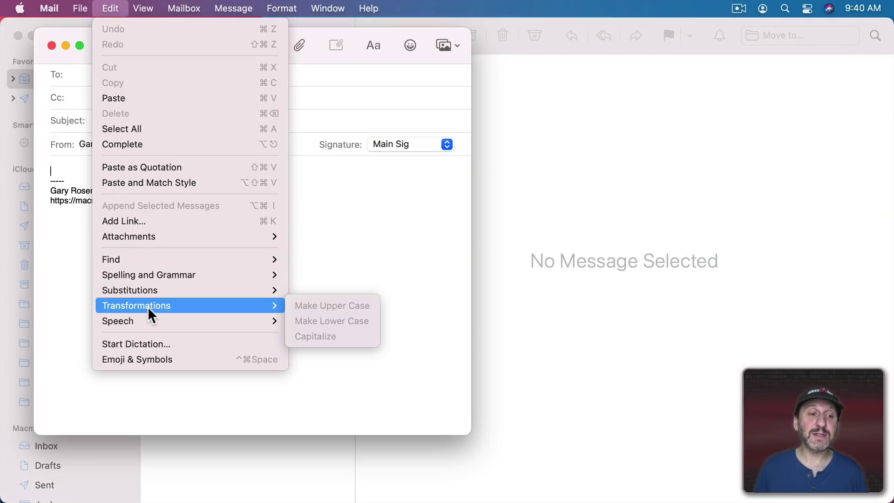
pyautogui.moveTo(147, 292)
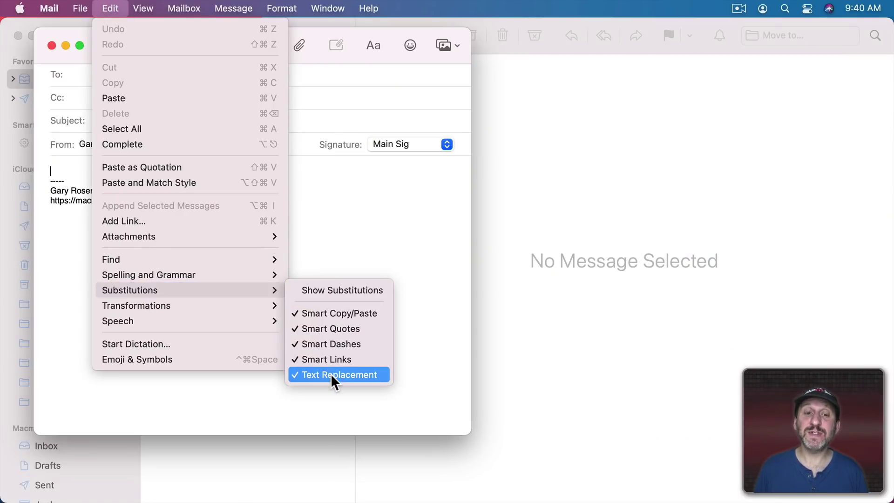
pyautogui.click(334, 290)
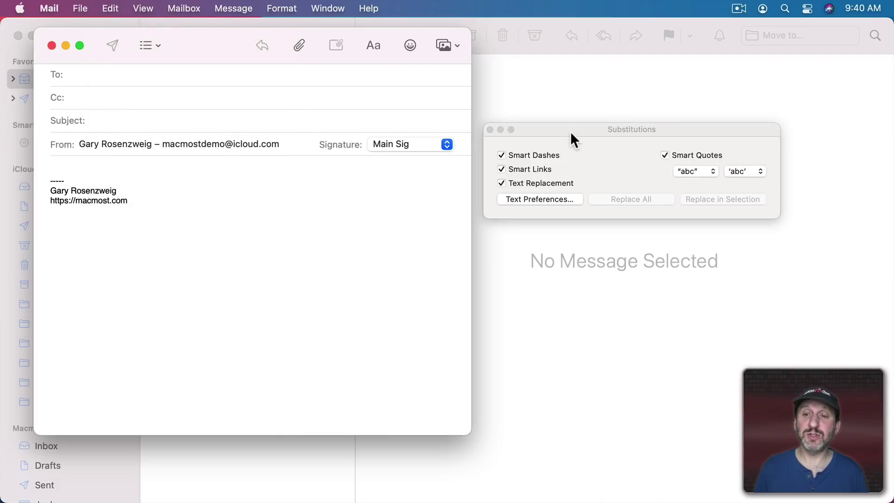
pyautogui.click(490, 129)
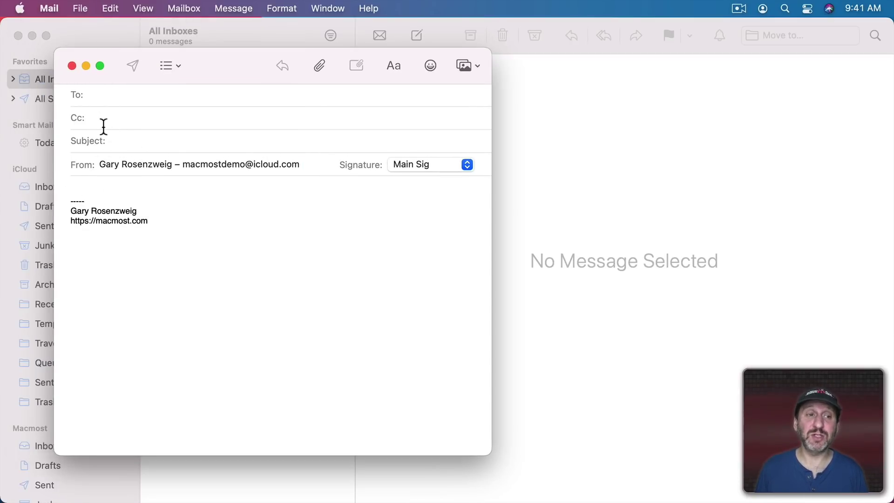
pyautogui.click(111, 8)
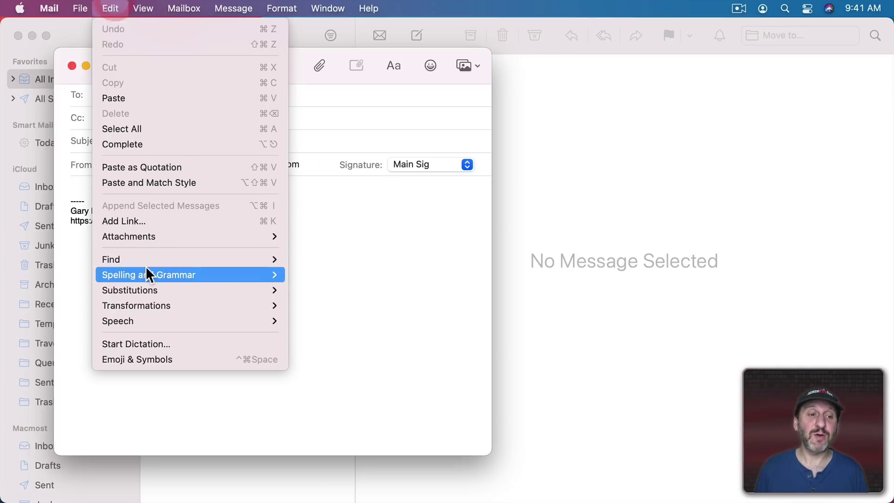
pyautogui.moveTo(150, 288)
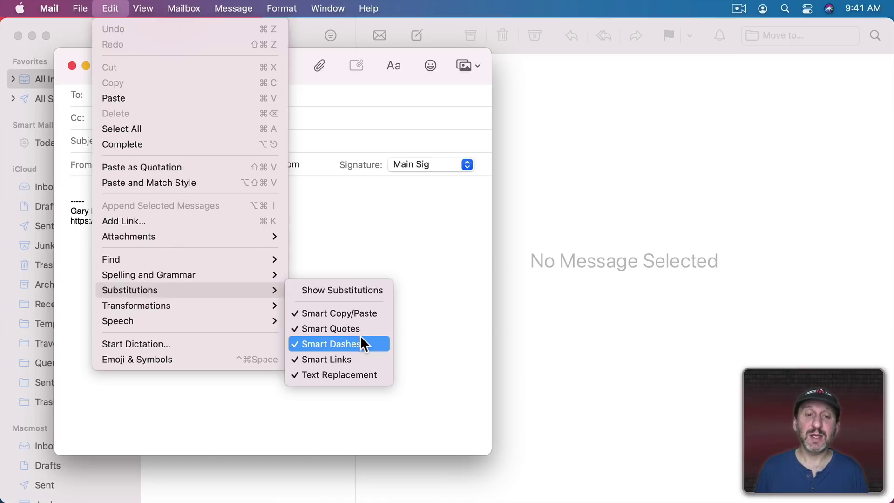
pyautogui.click(349, 313)
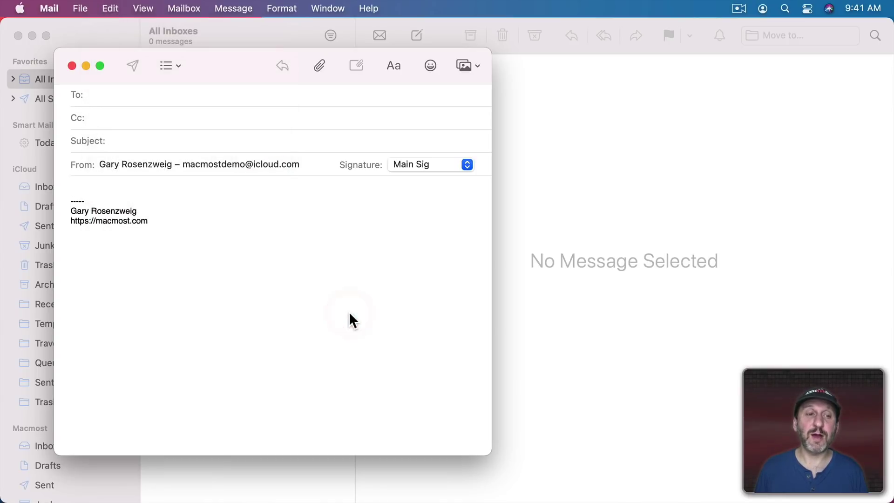
# - Start a new Mail message and place the cursor in its body
pyautogui.click(76, 7)
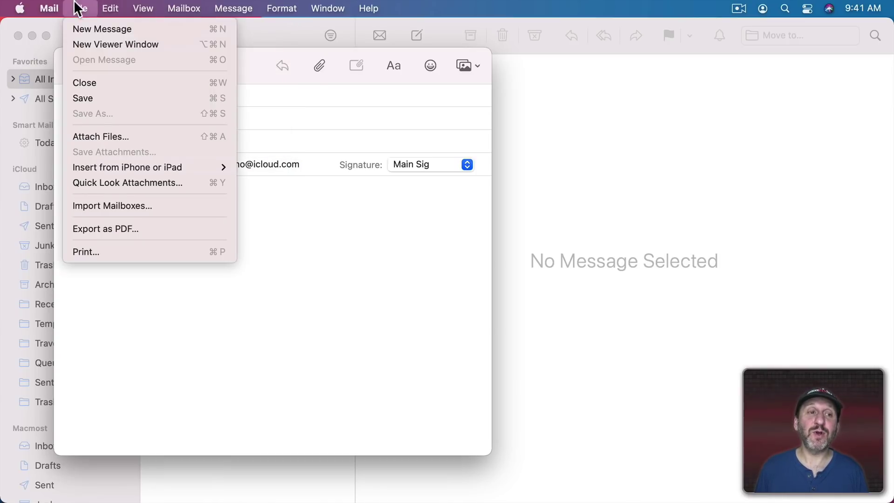
pyautogui.click(85, 31)
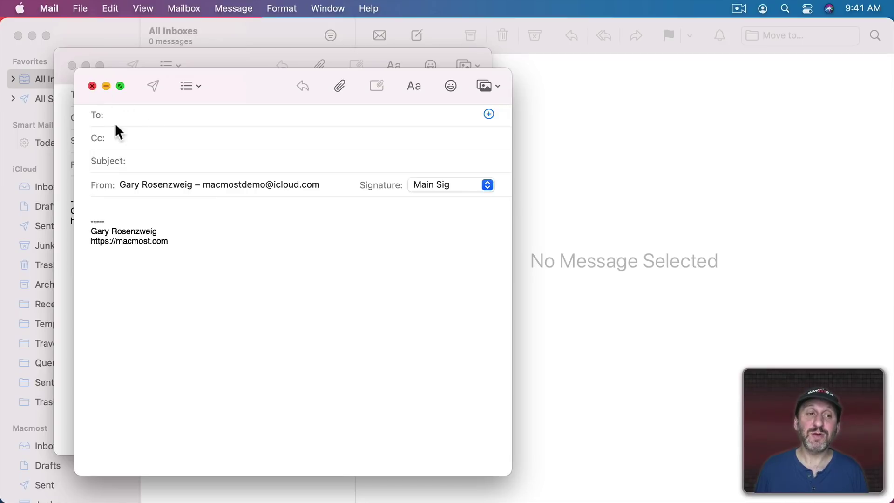
pyautogui.click(102, 205)
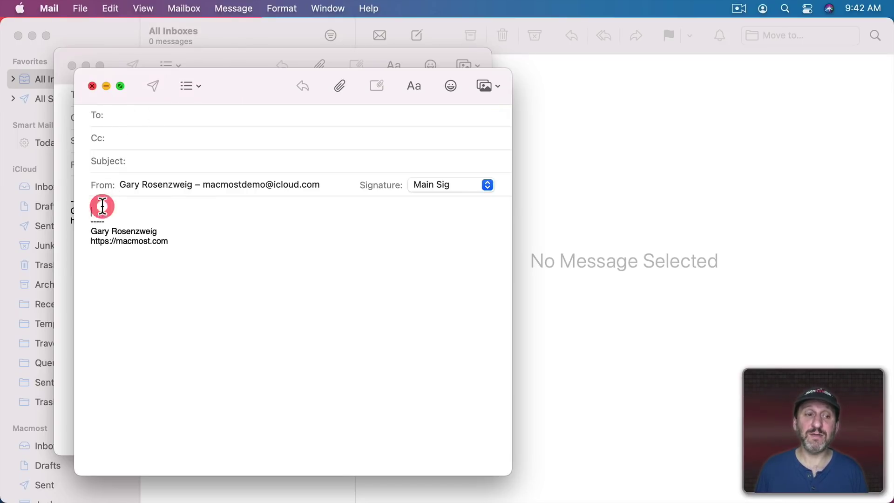
# - Toggle Smart Copy/Paste twice from the Edit > Substitutions submenu
pyautogui.click(114, 7)
pyautogui.moveTo(136, 285)
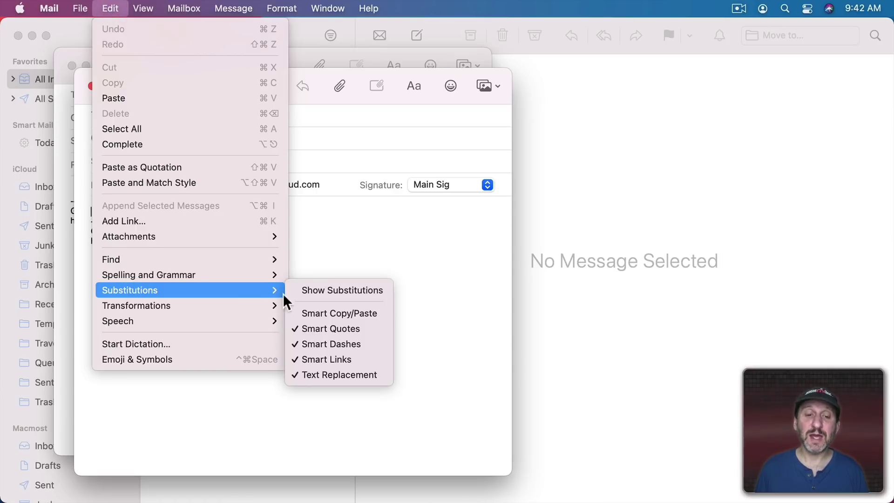
pyautogui.click(320, 311)
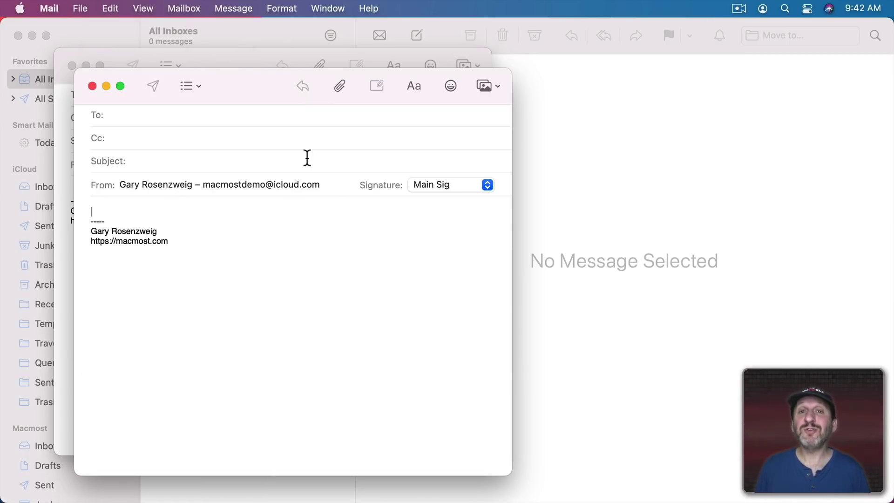
pyautogui.click(111, 8)
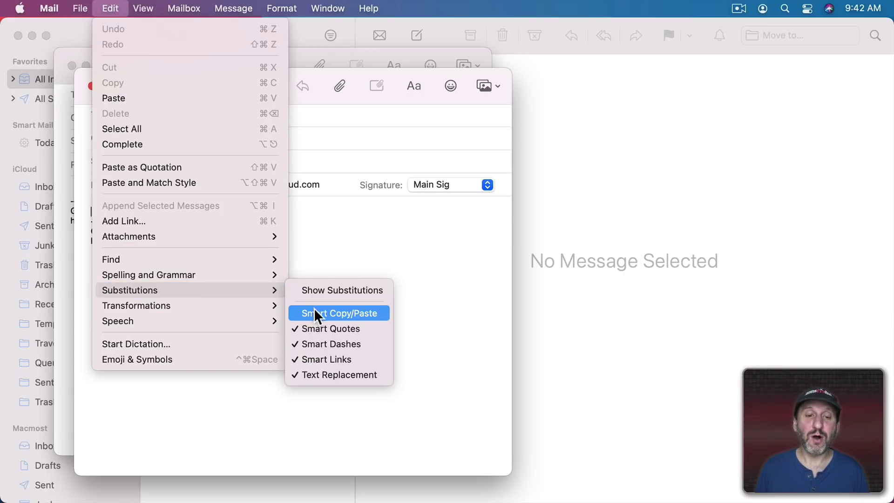
pyautogui.click(314, 308)
# - Bring the other message draft forward and show its Edit > Substitutions submenu
pyautogui.click(209, 52)
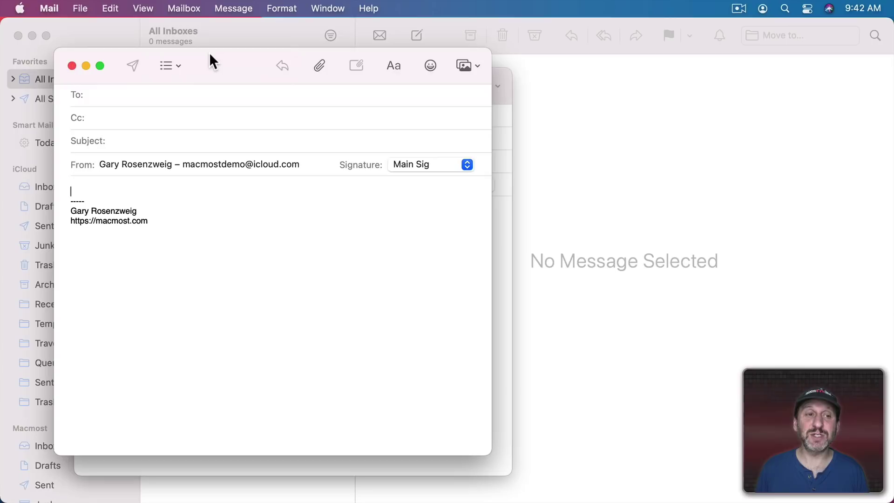
pyautogui.click(112, 8)
pyautogui.moveTo(135, 296)
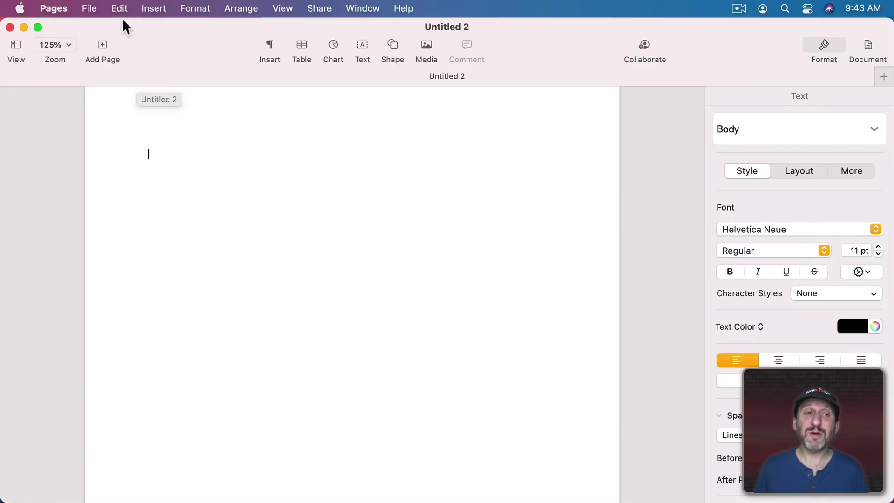
# - Show the Edit > Substitutions submenu for the blank Pages document
pyautogui.click(120, 8)
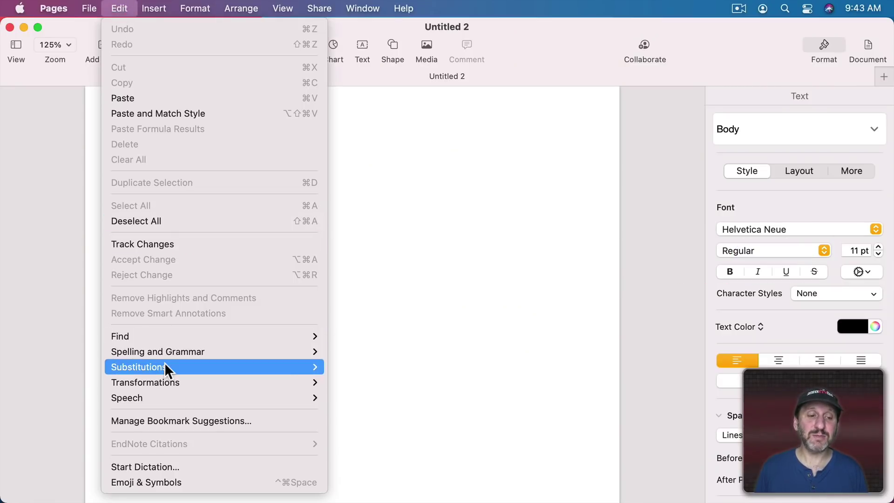
pyautogui.moveTo(163, 364)
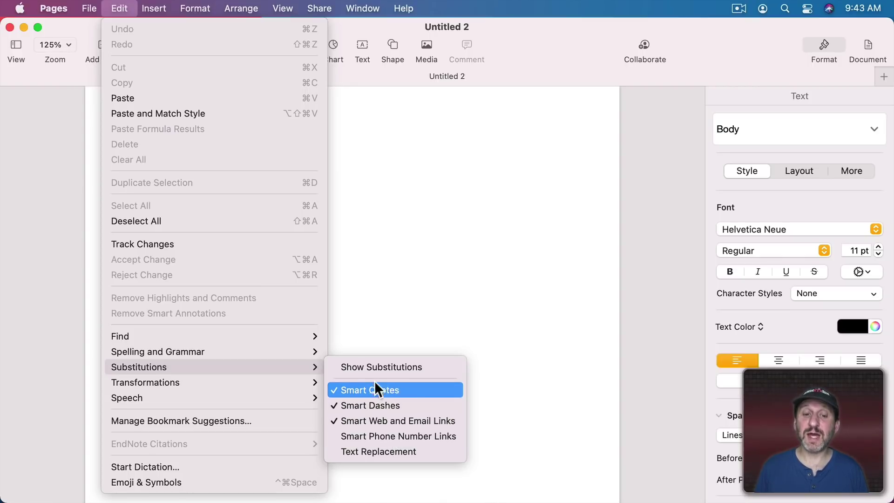
# - Open Pages' Substitutions panel, check the double-quote styles, and view the system text replacement list
pyautogui.click(370, 367)
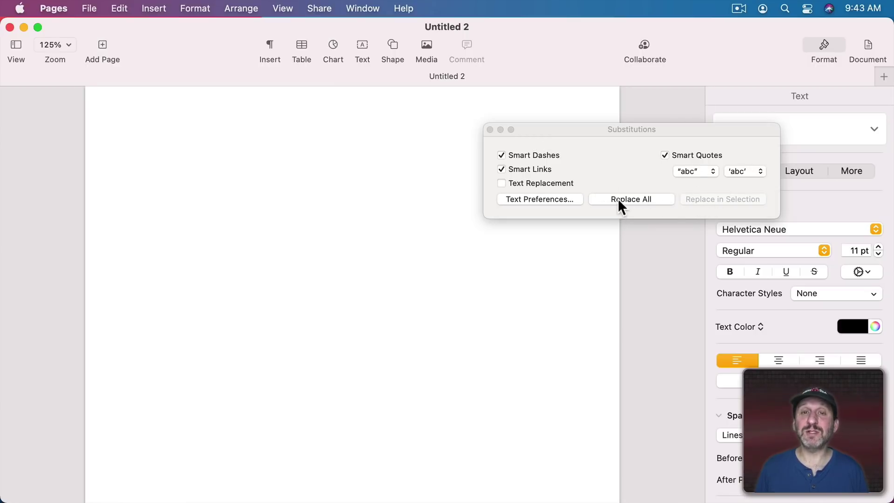
pyautogui.click(699, 170)
pyautogui.click(640, 174)
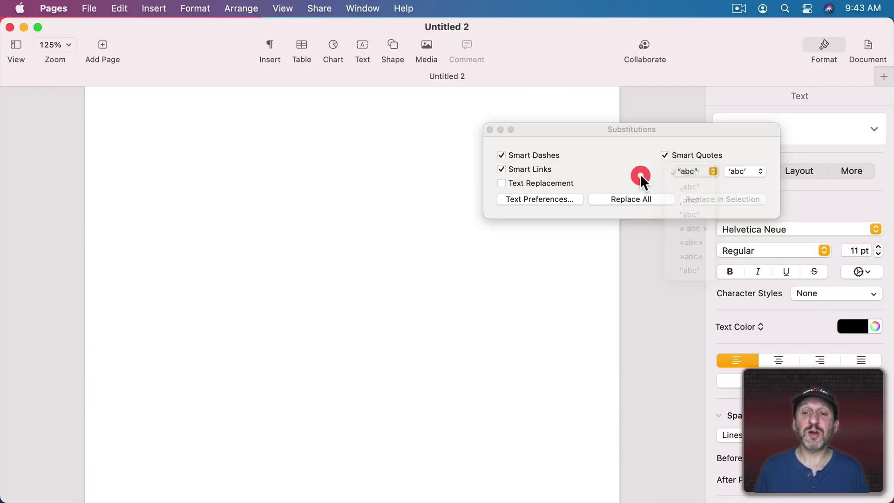
pyautogui.click(523, 201)
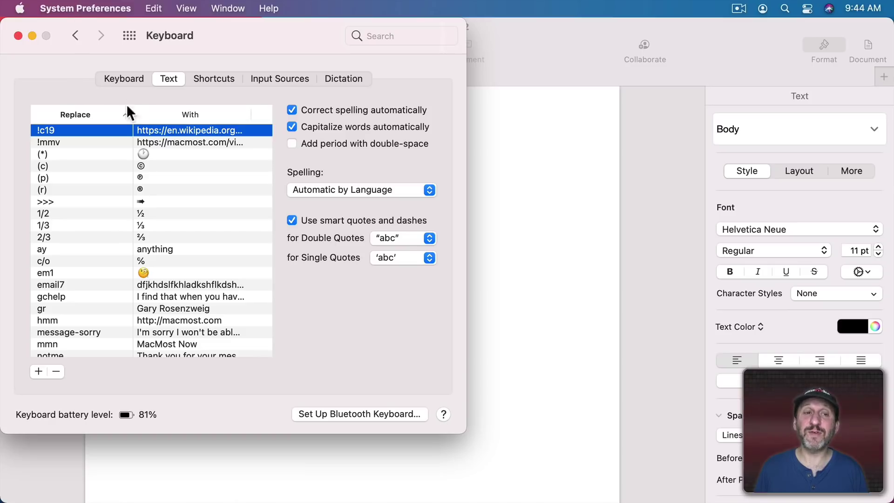
pyautogui.click(18, 37)
pyautogui.click(232, 39)
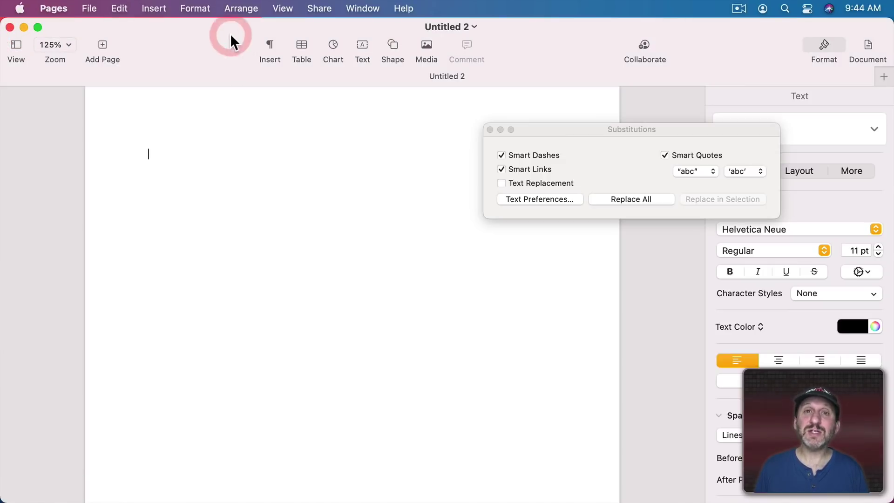
# - Review Pages' Auto-Correction preferences, including the double-quote styles, then close them
pyautogui.click(55, 7)
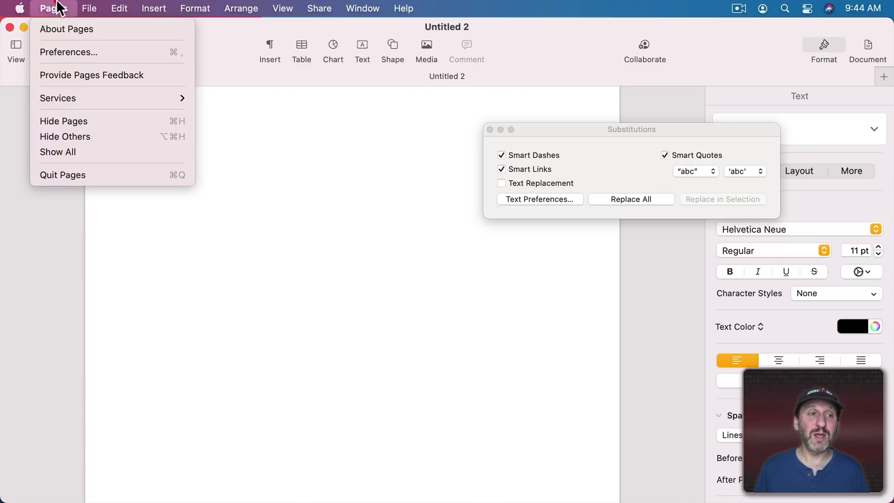
pyautogui.click(69, 53)
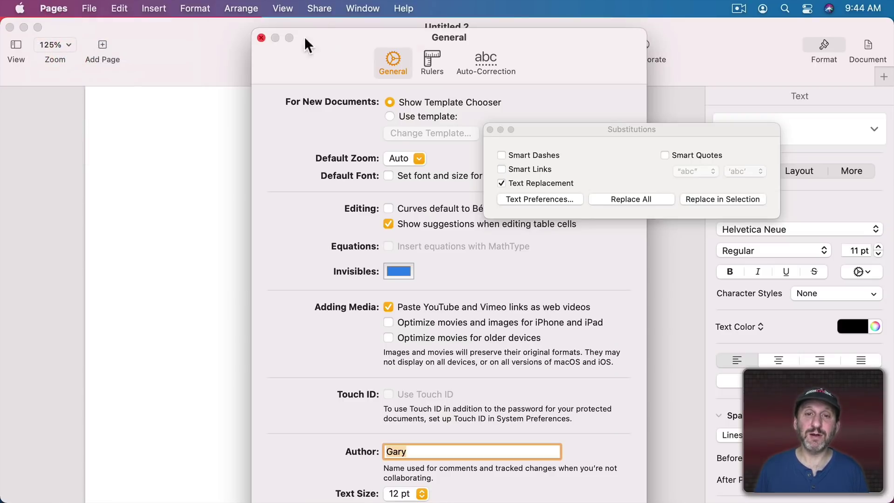
pyautogui.click(486, 63)
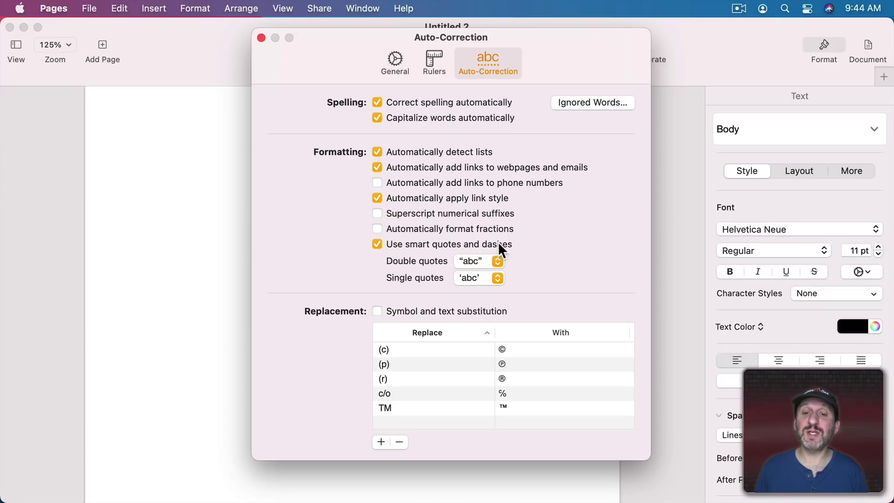
pyautogui.click(479, 261)
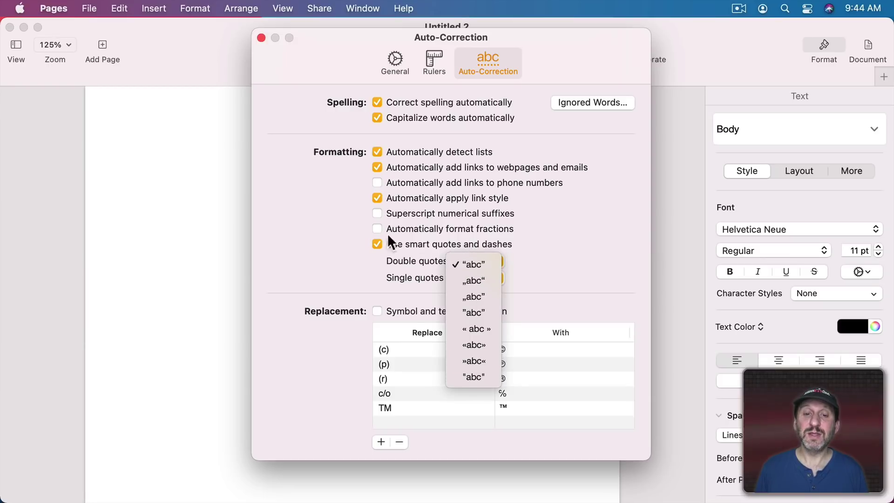
pyautogui.click(359, 237)
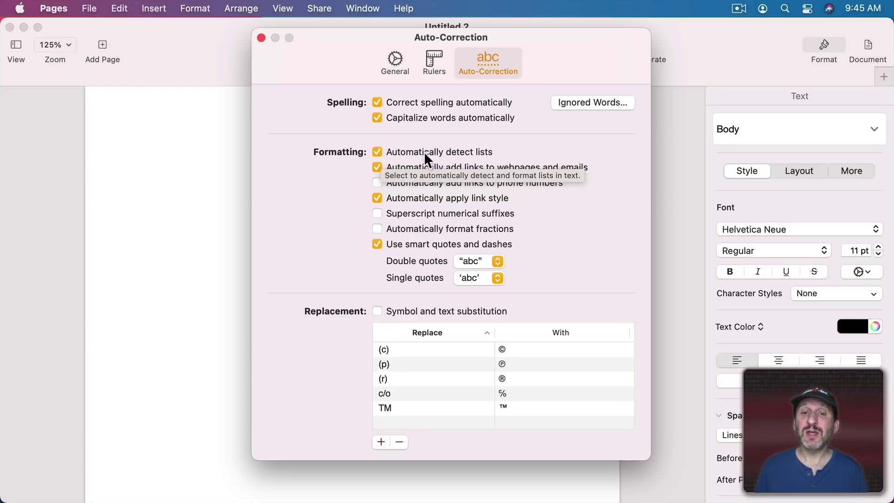
pyautogui.click(260, 37)
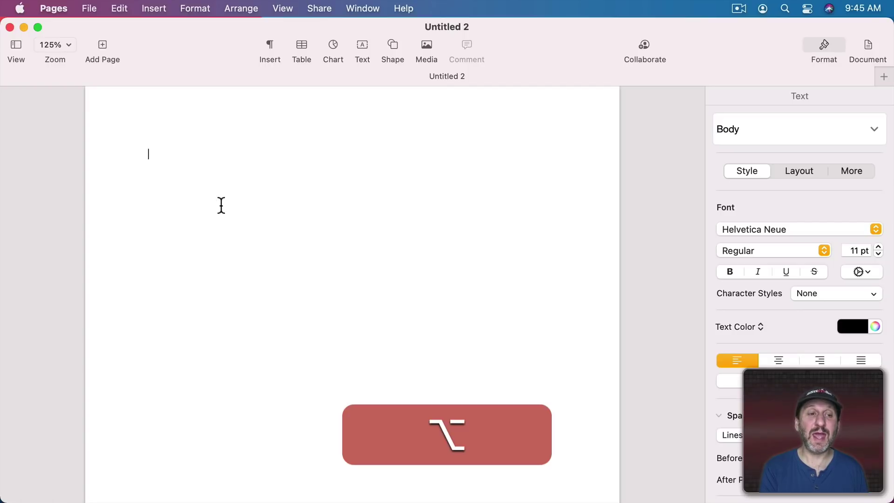
# - Type a bulleted list reading One, Two, Three and end it with an empty line
pyautogui.write('• One')
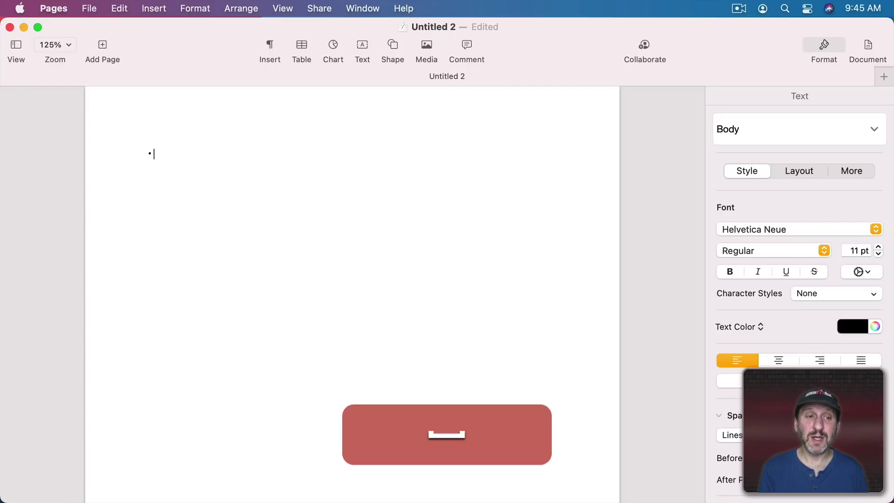
pyautogui.press('Return')
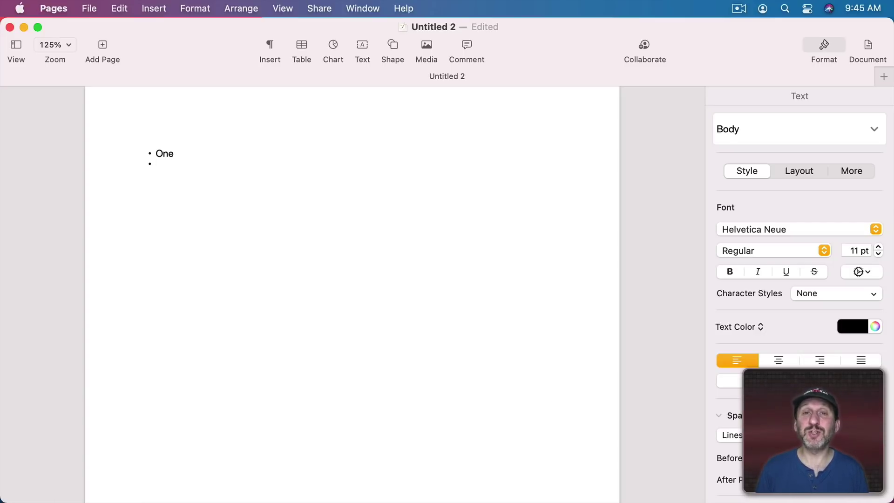
pyautogui.press('BackSpace')
pyautogui.write('Two')
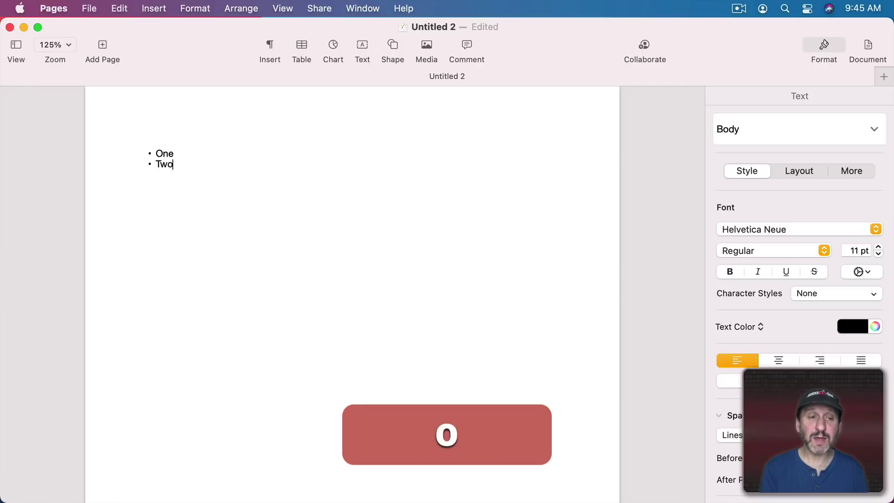
pyautogui.press('Return')
pyautogui.write('Three')
pyautogui.press('Return')
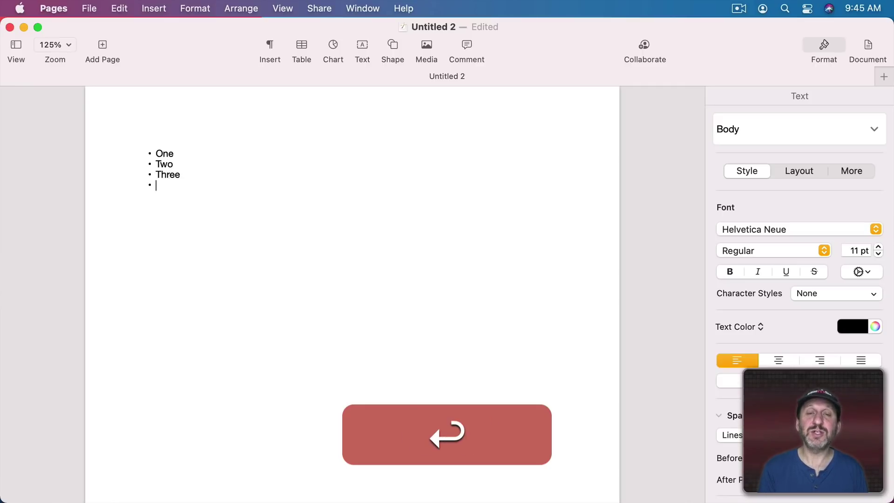
pyautogui.press('Return')
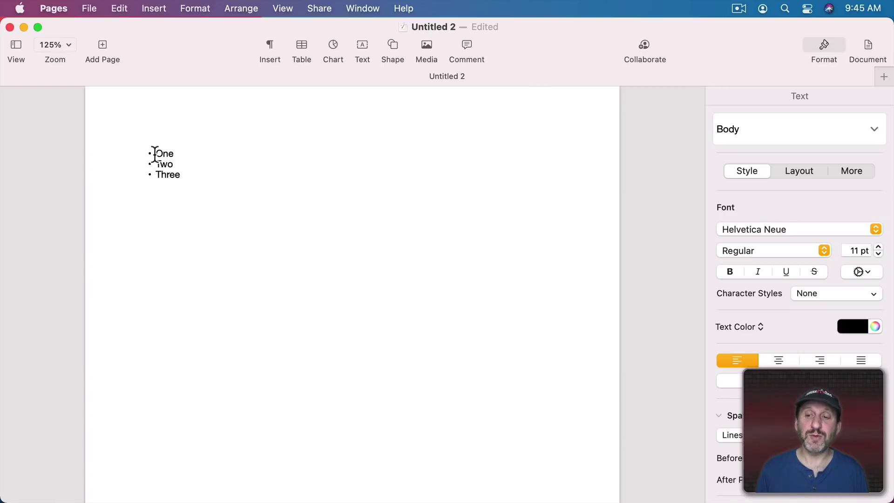
pyautogui.click(150, 153)
pyautogui.click(145, 156)
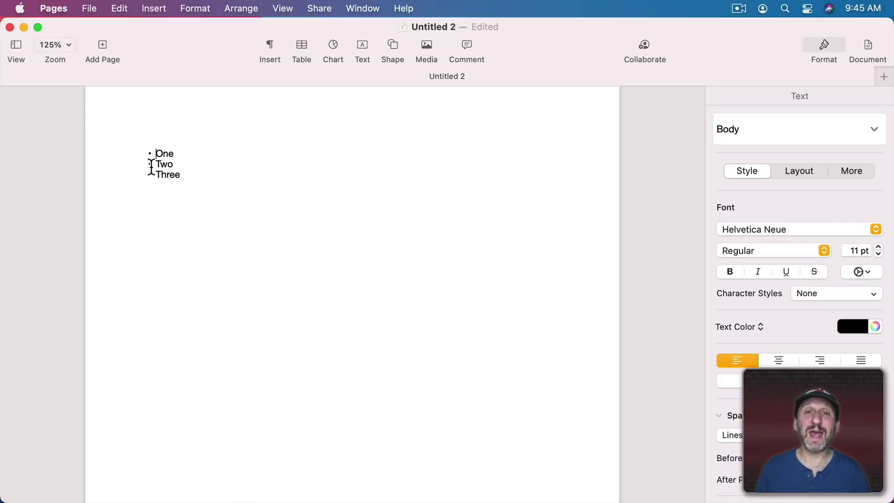
# - Enable superscript numerical suffixes and automatic fractions, then type 1st and 3/4 below the list
pyautogui.click(53, 9)
pyautogui.click(69, 46)
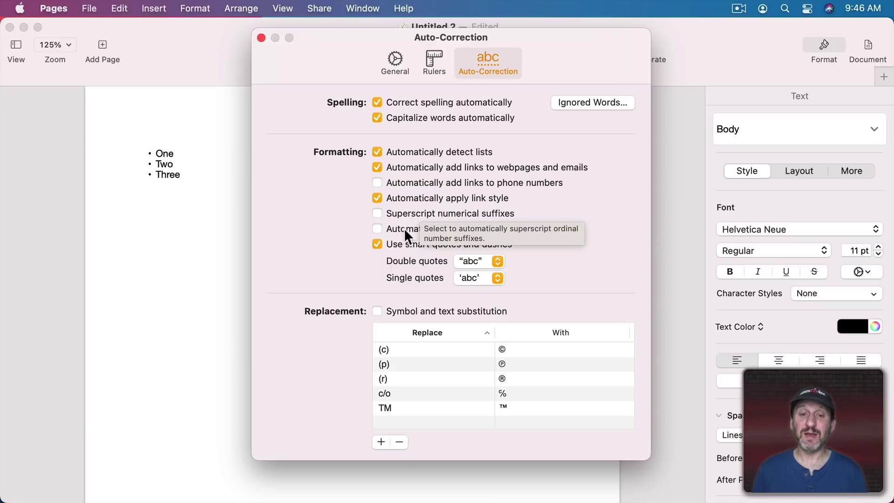
pyautogui.click(403, 228)
pyautogui.click(404, 214)
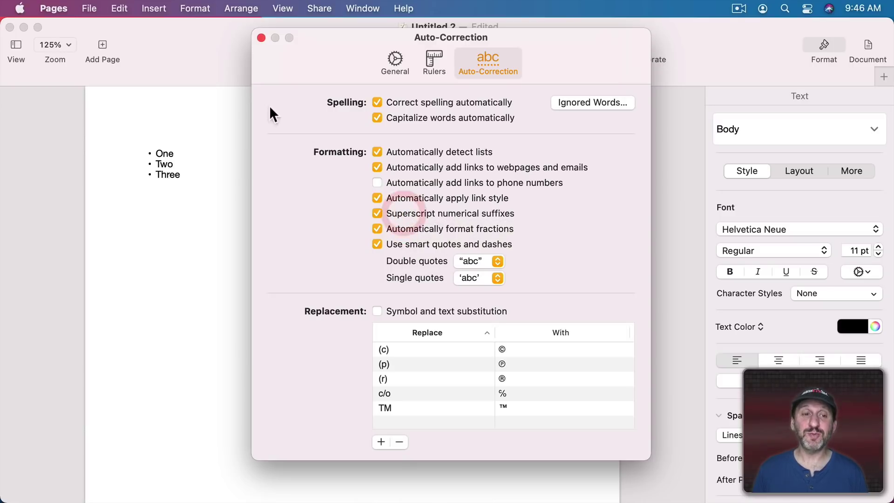
pyautogui.click(200, 227)
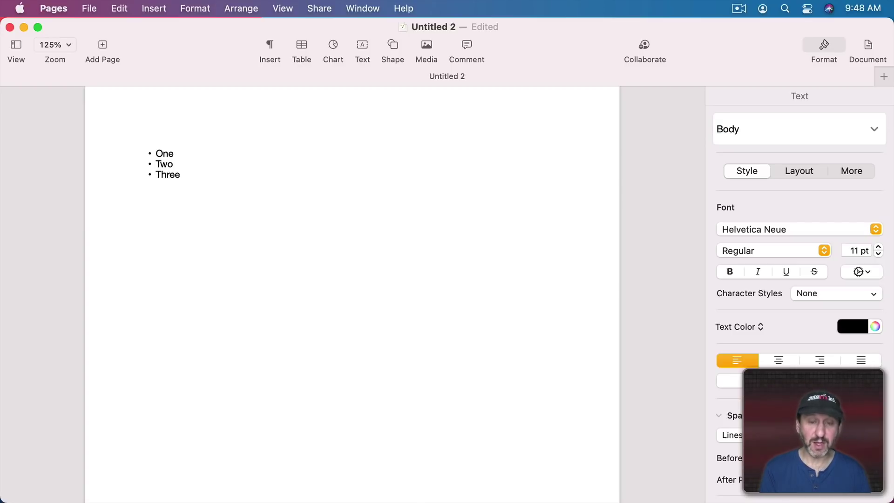
pyautogui.write('1s')
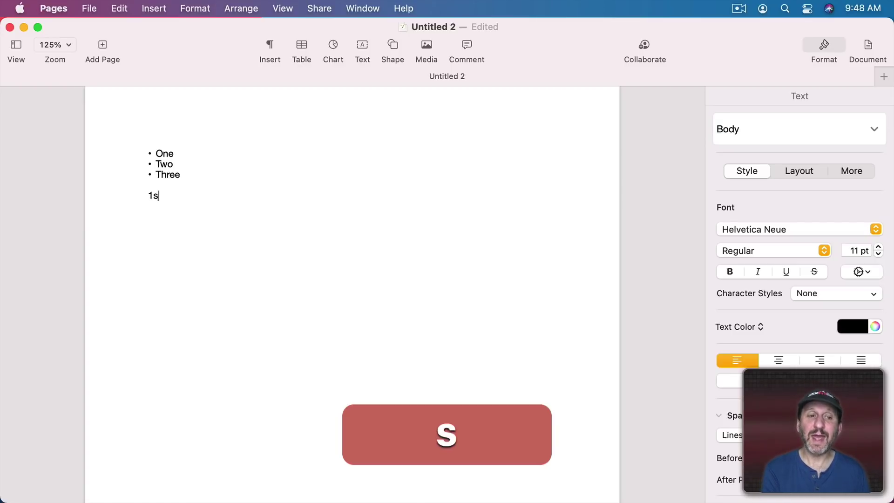
pyautogui.write('t')
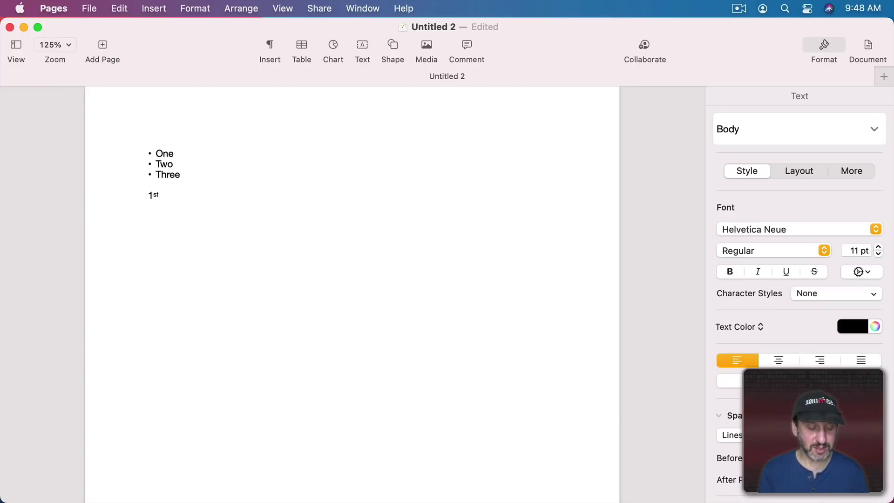
pyautogui.write('3/4')
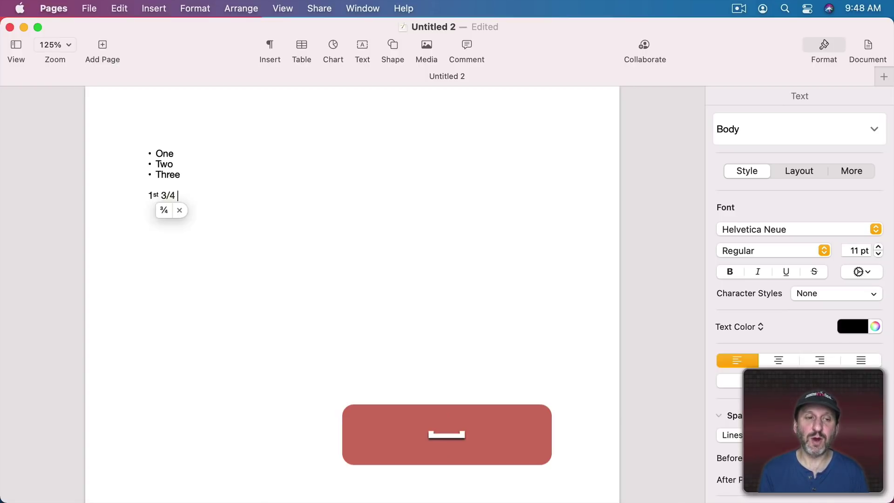